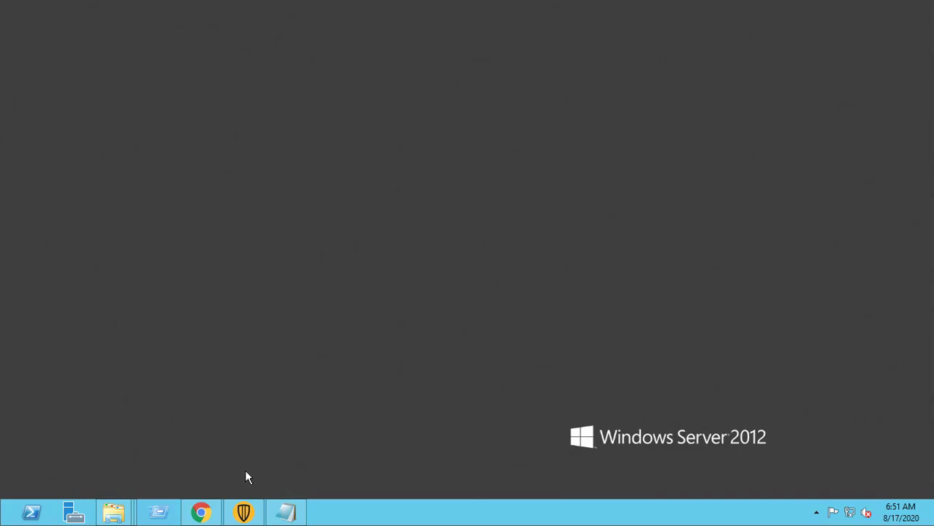
{"action": "left_click", "coordinate": [244, 512]}
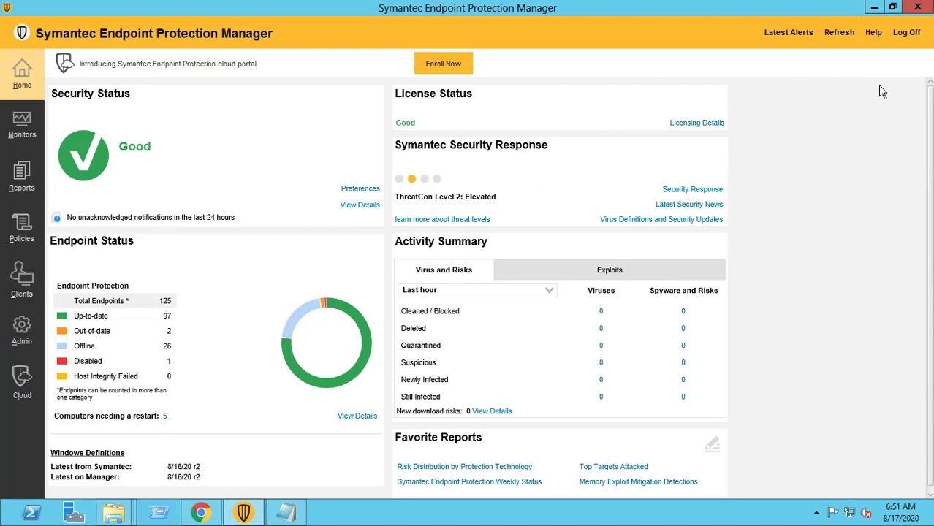
{"action": "left_click", "coordinate": [875, 38]}
{"action": "left_click", "coordinate": [839, 116]}
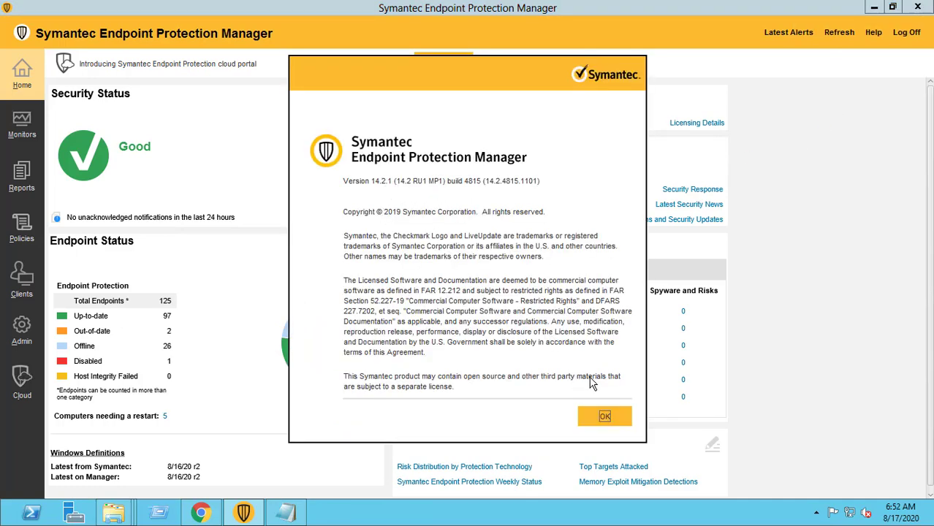
{"action": "left_click", "coordinate": [604, 417]}
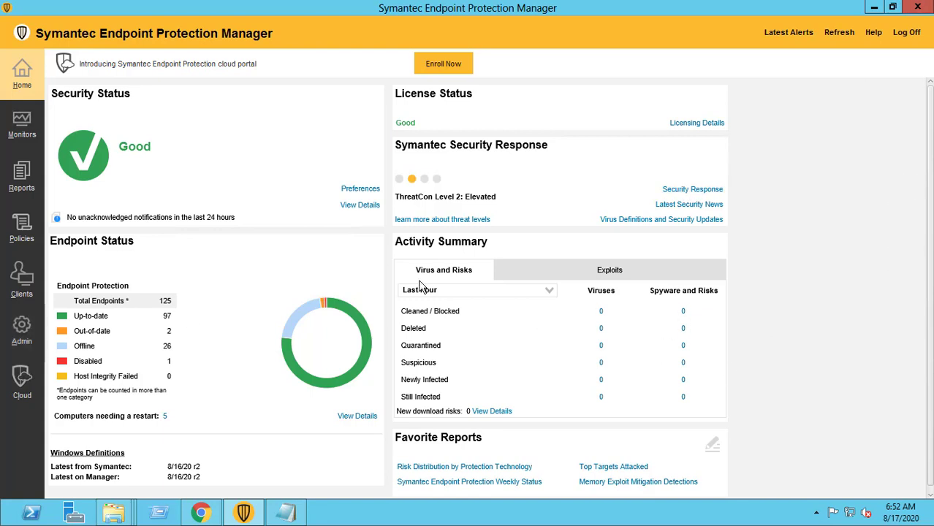
- Back up the localhost site database now from Admin > Servers, confirming and acknowledging the backup
{"action": "left_click", "coordinate": [22, 339]}
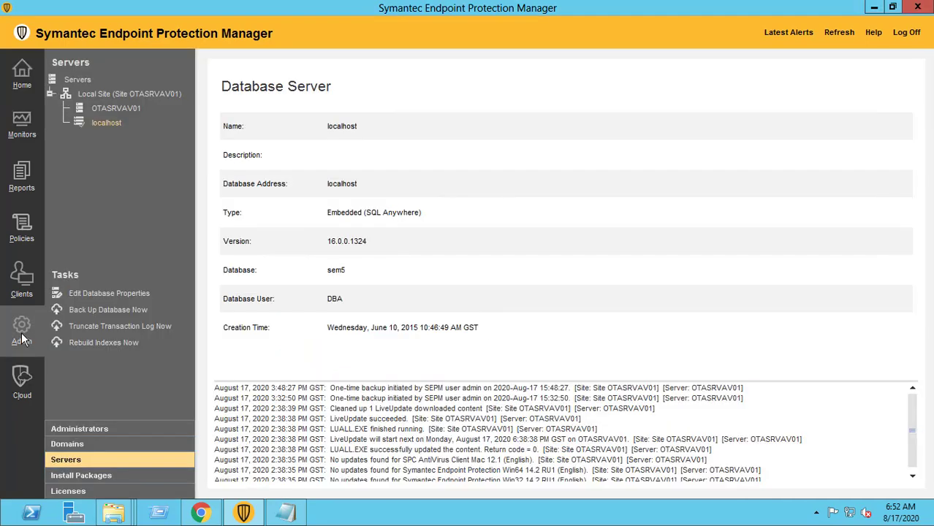
{"action": "left_click", "coordinate": [84, 459]}
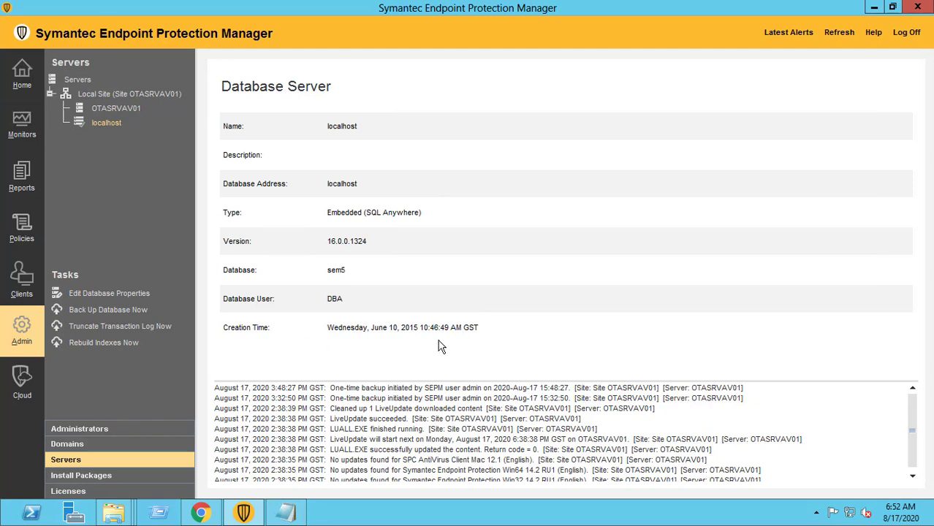
{"action": "left_click", "coordinate": [115, 311]}
{"action": "left_click_drag", "start_coordinate": [463, 221], "coordinate": [530, 207]}
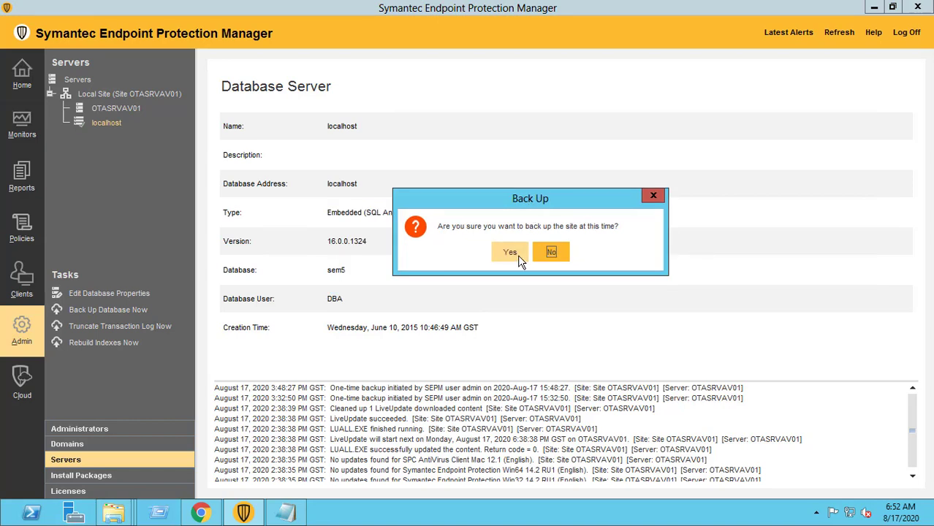
{"action": "left_click", "coordinate": [510, 252]}
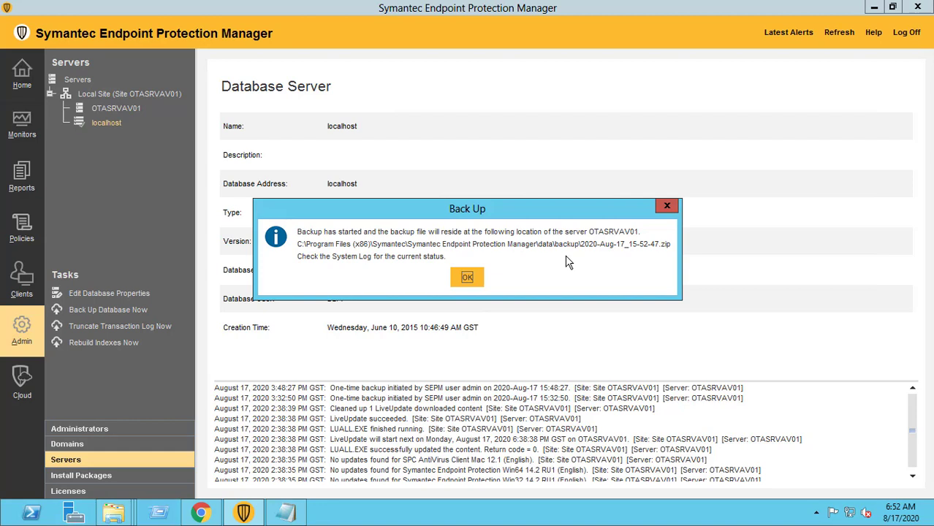
{"action": "left_click", "coordinate": [468, 279]}
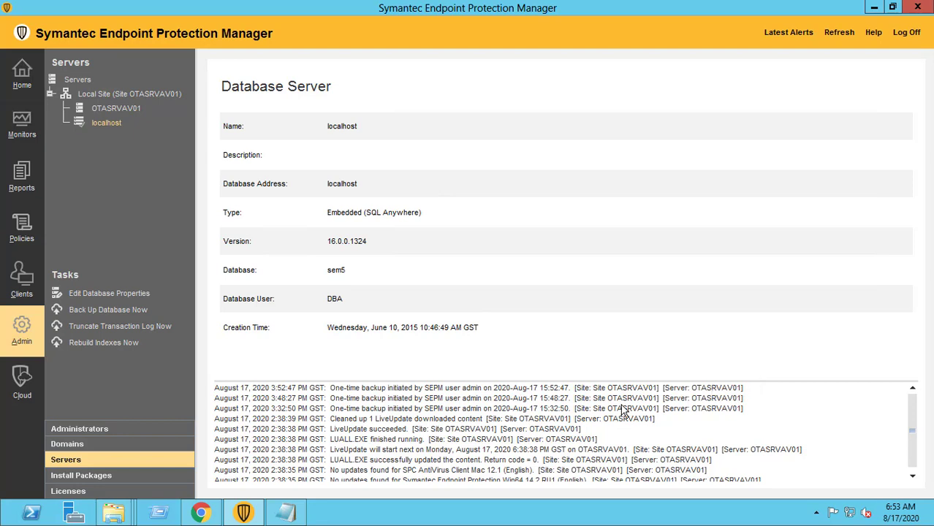
{"action": "mouse_move", "coordinate": [113, 512]}
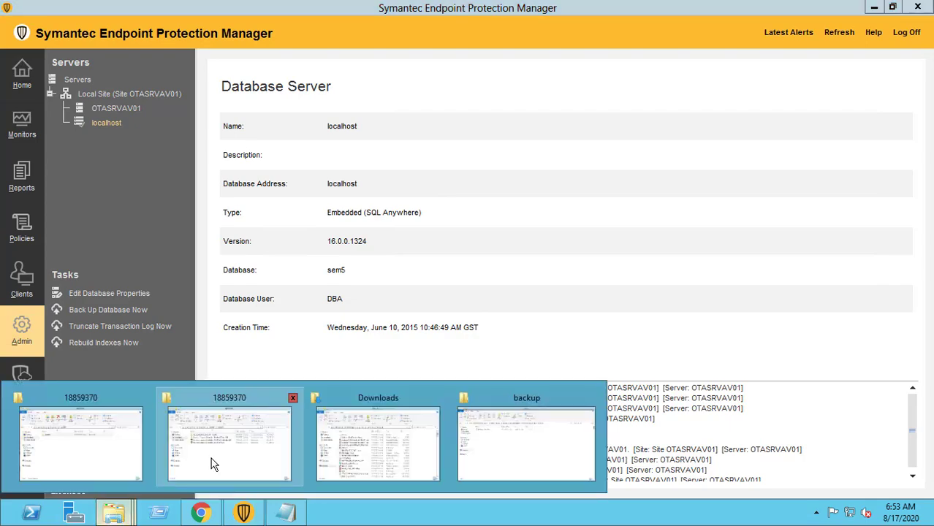
{"action": "left_click", "coordinate": [538, 459]}
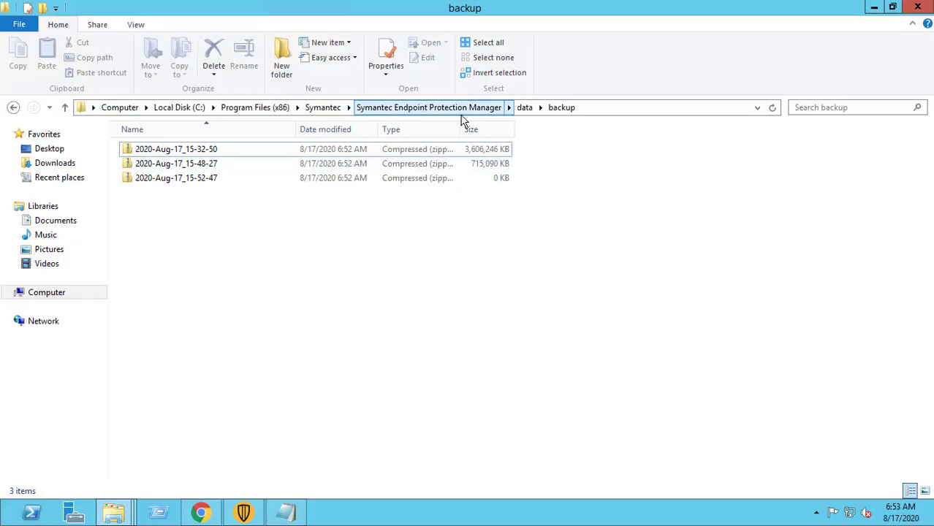
{"action": "left_click", "coordinate": [608, 108]}
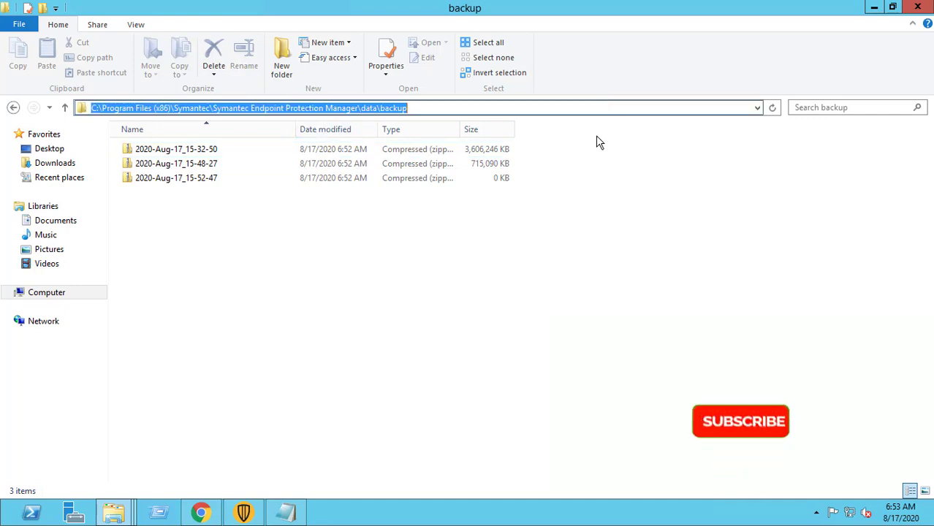
{"action": "left_click", "coordinate": [567, 246]}
{"action": "left_click", "coordinate": [875, 8]}
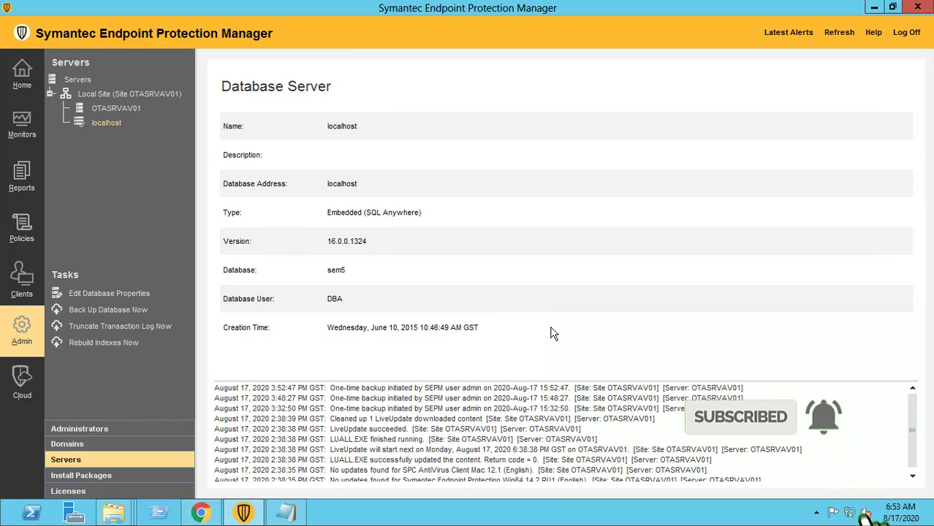
- Go back to the Home dashboard and minimize the SEPM console to the desktop
{"action": "left_click", "coordinate": [22, 76]}
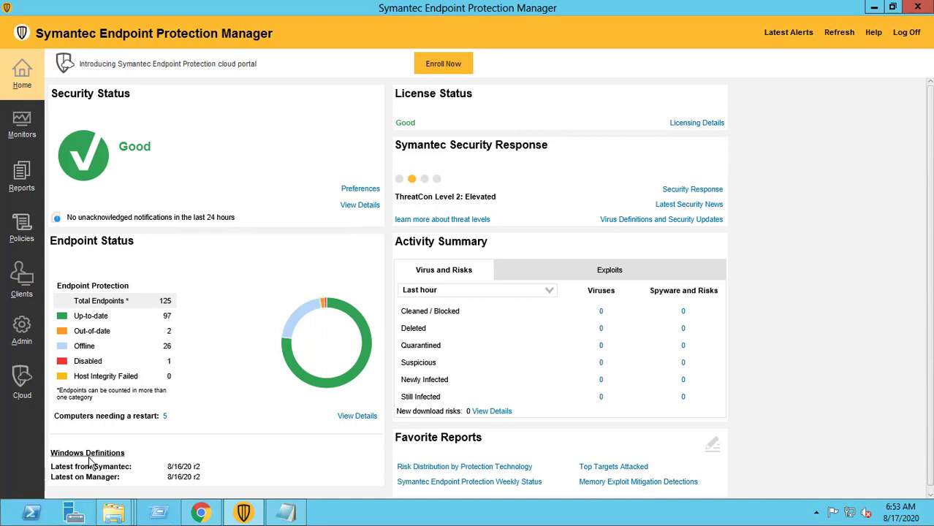
{"action": "left_click", "coordinate": [244, 514]}
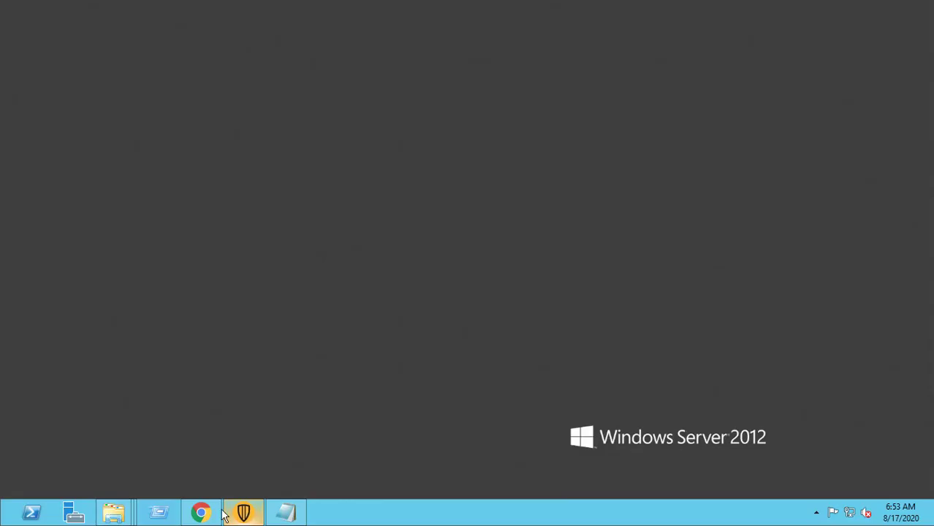
{"action": "mouse_move", "coordinate": [184, 518]}
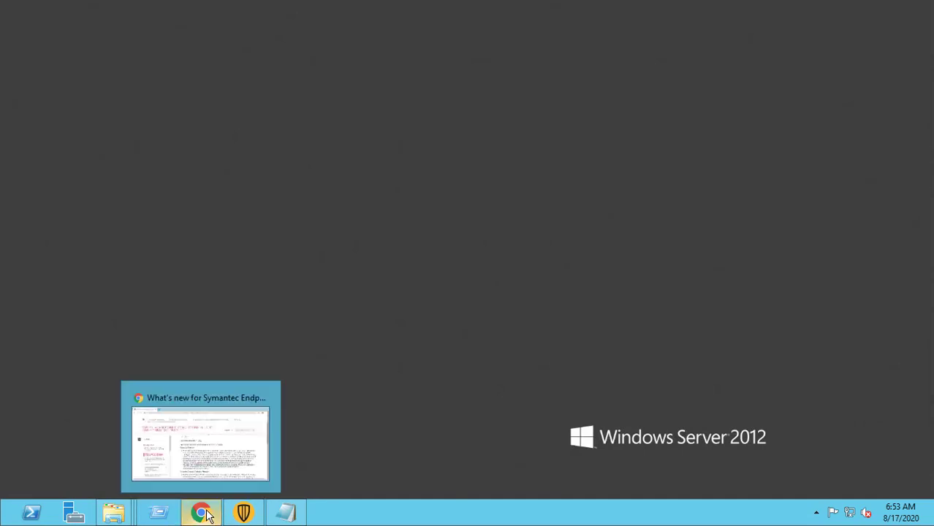
{"action": "left_click", "coordinate": [201, 514]}
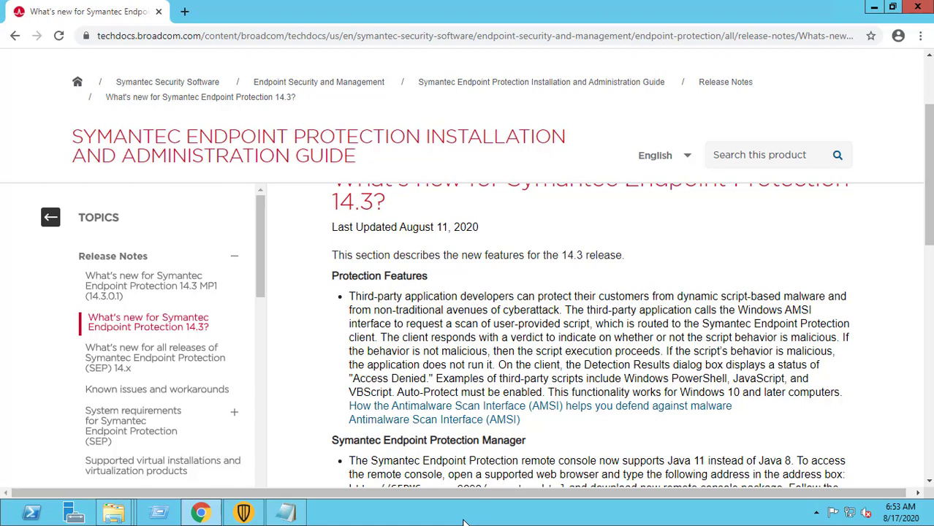
{"action": "scroll", "coordinate": [585, 439], "scroll_direction": "down", "scroll_amount": 2}
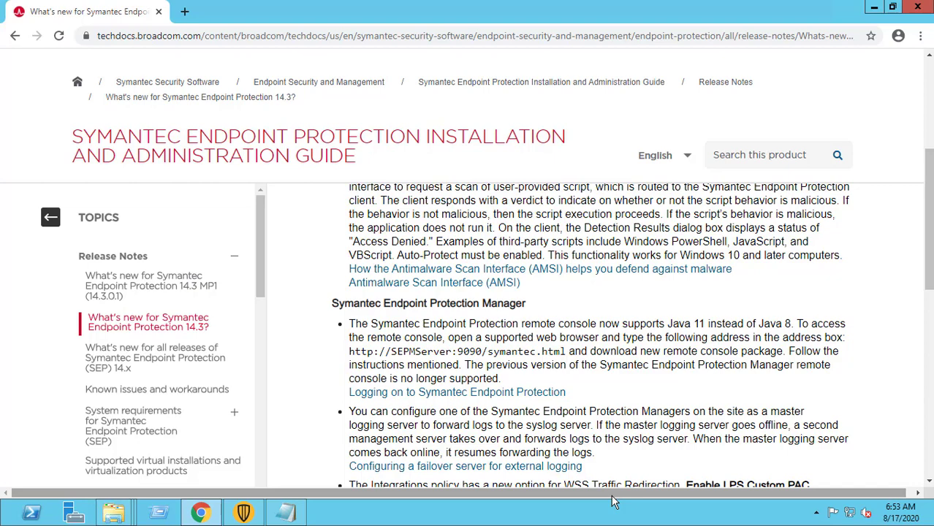
{"action": "scroll", "coordinate": [617, 501], "scroll_direction": "down", "scroll_amount": 1}
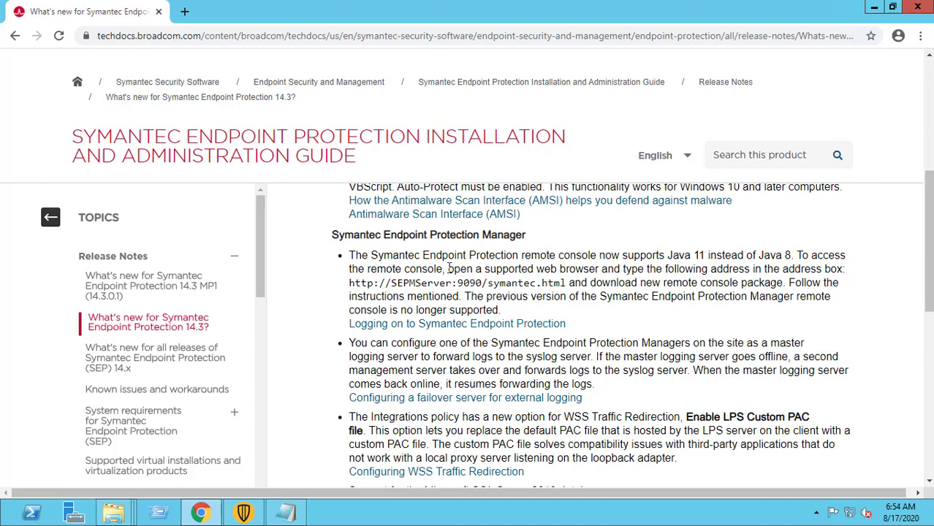
{"action": "left_click_drag", "start_coordinate": [448, 270], "coordinate": [533, 284]}
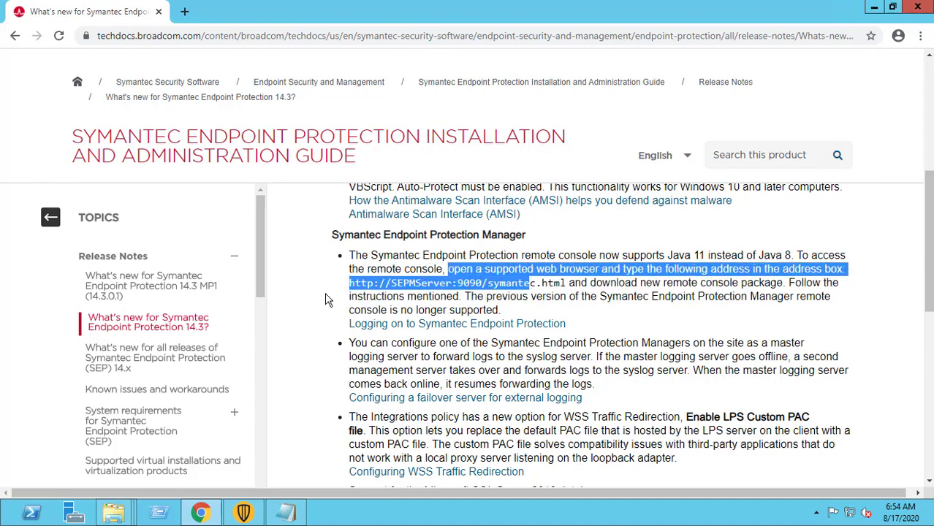
{"action": "left_click_drag", "start_coordinate": [349, 283], "coordinate": [542, 324]}
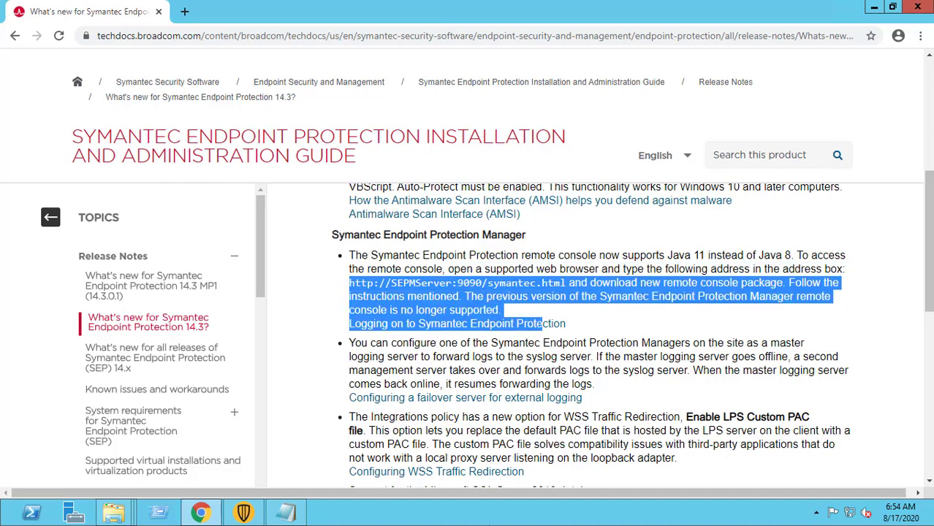
{"action": "scroll", "coordinate": [250, 309], "scroll_direction": "down", "scroll_amount": 2}
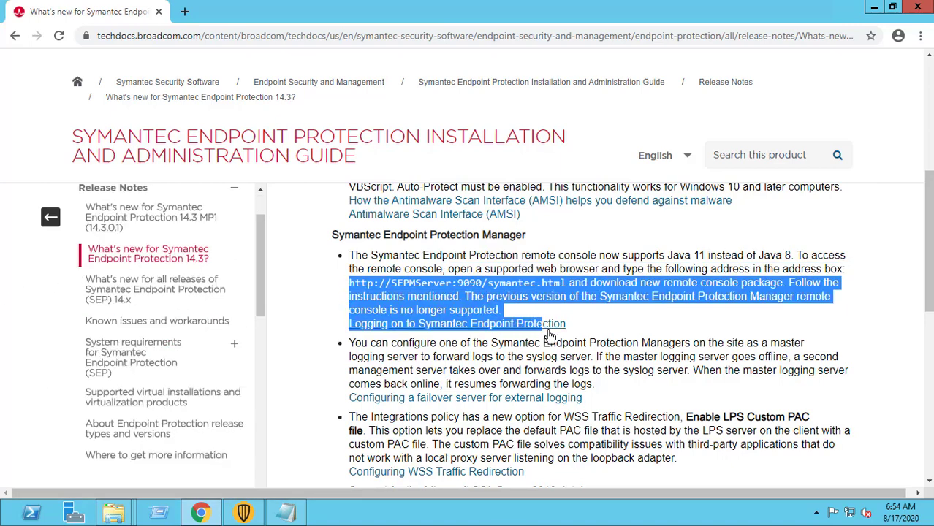
{"action": "scroll", "coordinate": [554, 341], "scroll_direction": "down", "scroll_amount": 2}
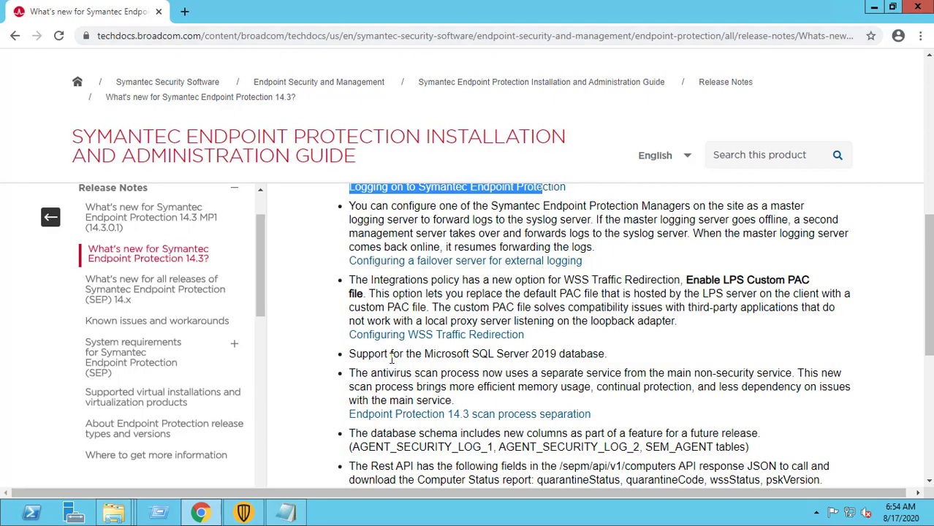
{"action": "scroll", "coordinate": [397, 366], "scroll_direction": "down", "scroll_amount": 2}
{"action": "scroll", "coordinate": [413, 344], "scroll_direction": "down", "scroll_amount": 3}
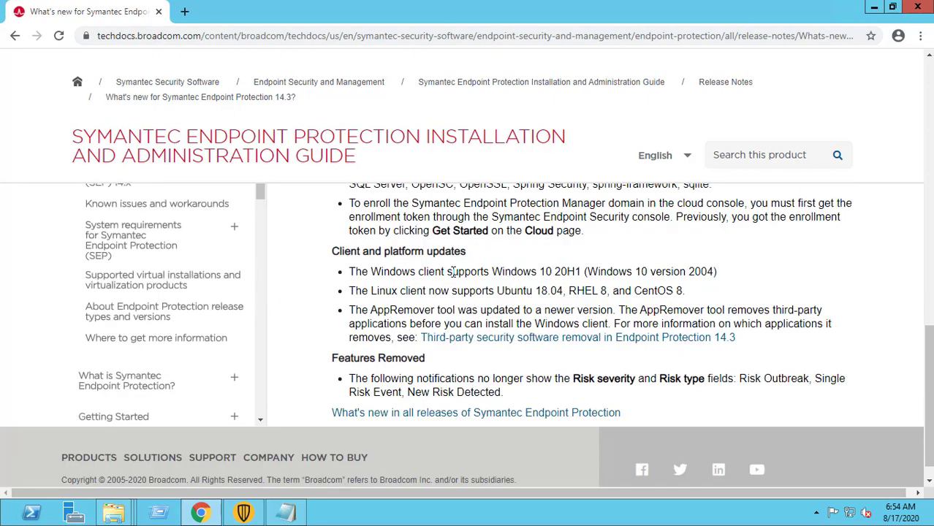
{"action": "left_click_drag", "start_coordinate": [352, 271], "coordinate": [719, 272]}
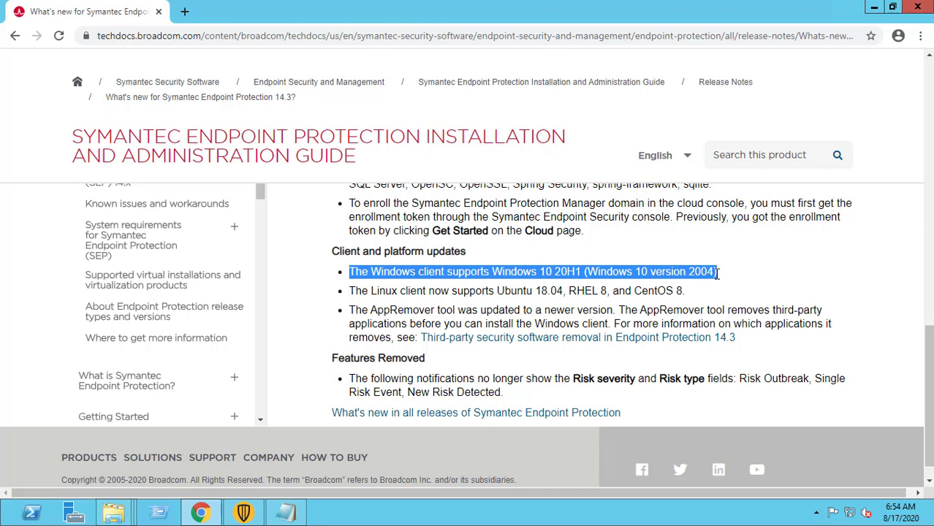
{"action": "left_click", "coordinate": [306, 294]}
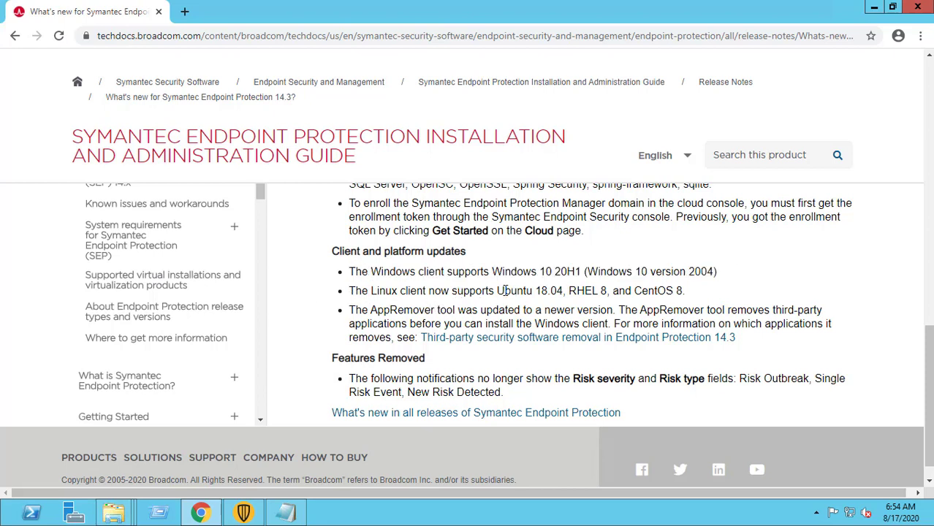
{"action": "left_click_drag", "start_coordinate": [503, 291], "coordinate": [563, 294]}
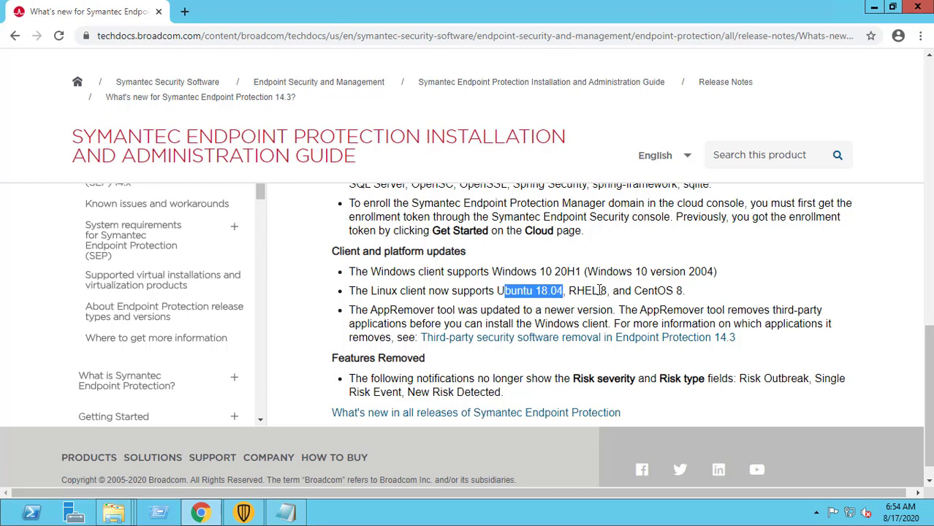
{"action": "double_click", "coordinate": [606, 290]}
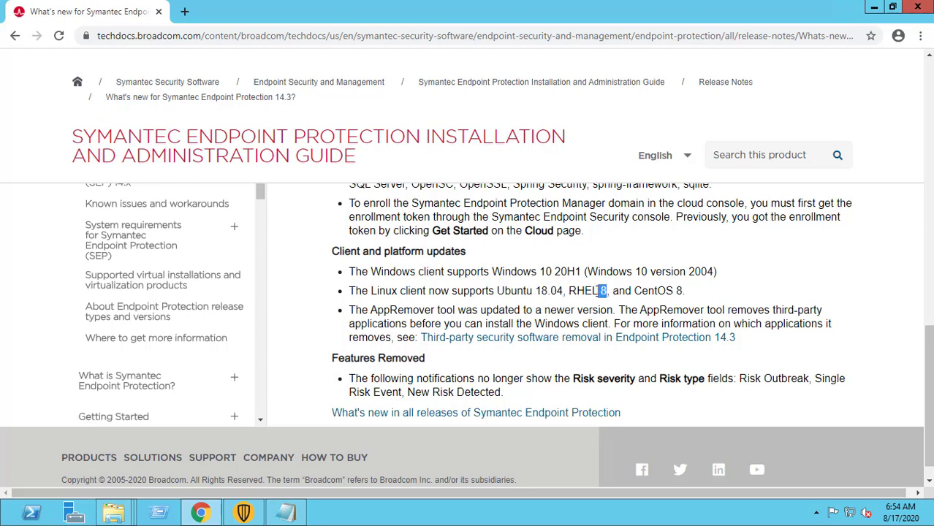
{"action": "left_click_drag", "start_coordinate": [632, 291], "coordinate": [711, 296]}
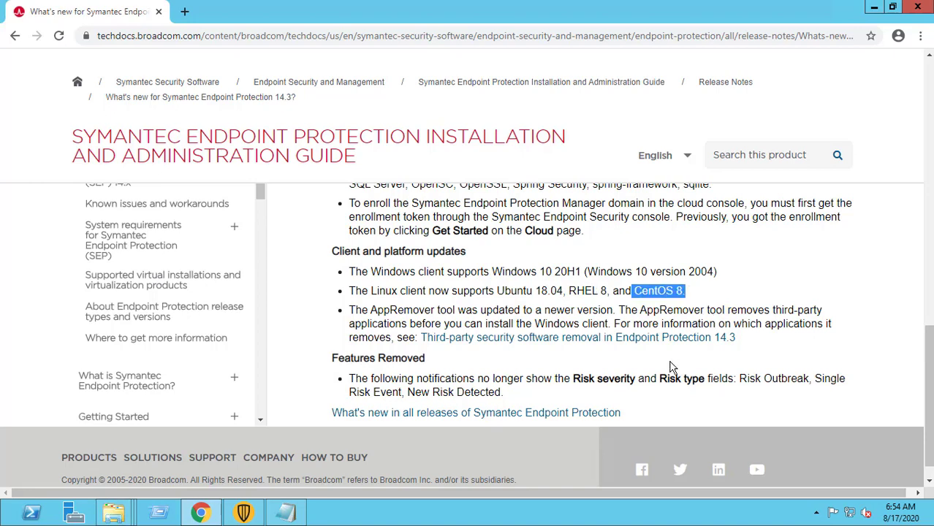
{"action": "scroll", "coordinate": [252, 150], "scroll_direction": "down", "scroll_amount": 1}
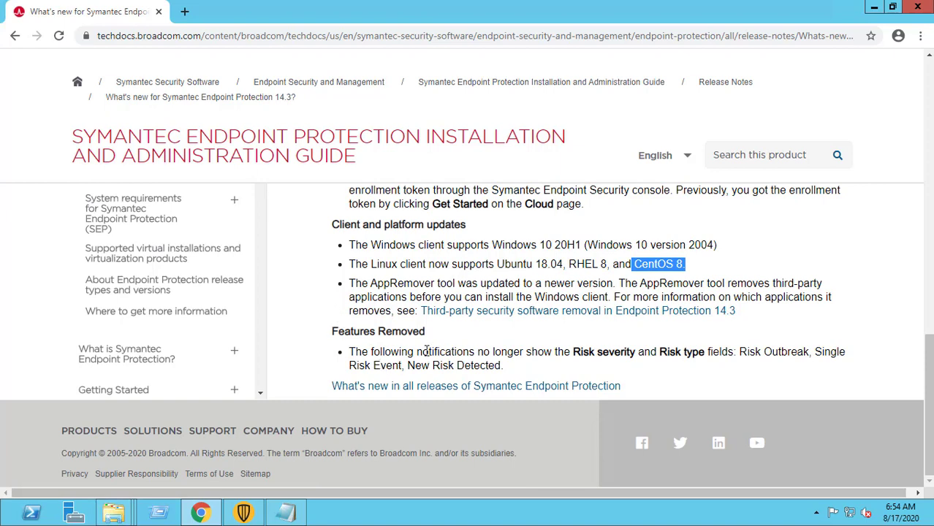
{"action": "left_click_drag", "start_coordinate": [424, 351], "coordinate": [555, 372]}
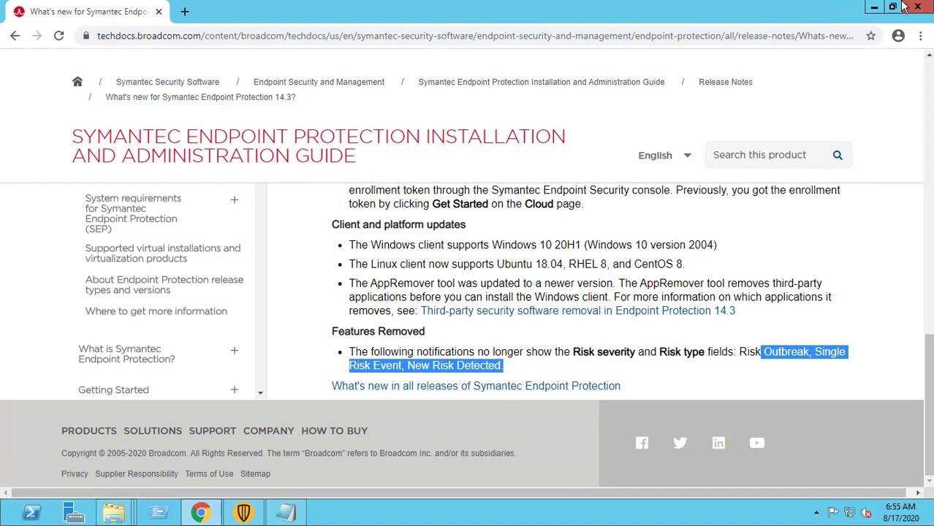
- Switch from Chrome to the SEPM console, start a database backup in Admin, then decline it
{"action": "left_click", "coordinate": [874, 7]}
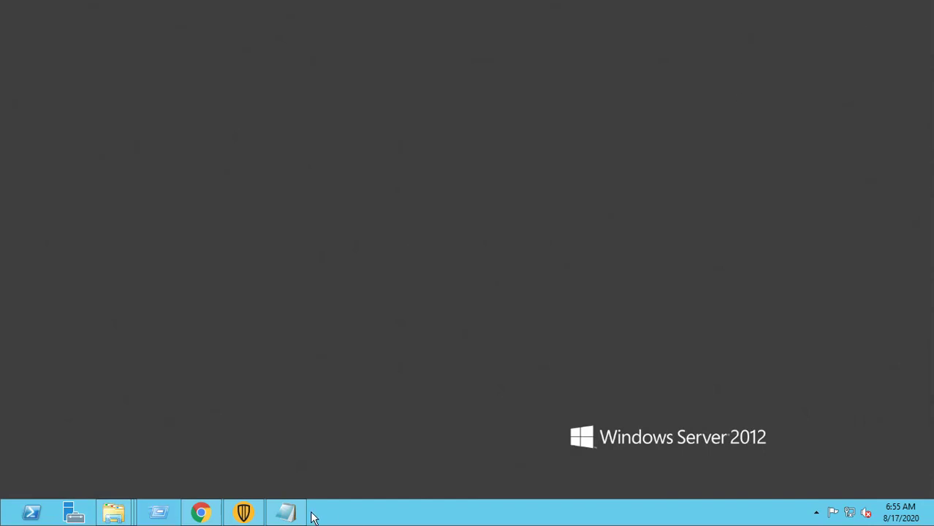
{"action": "left_click", "coordinate": [244, 512]}
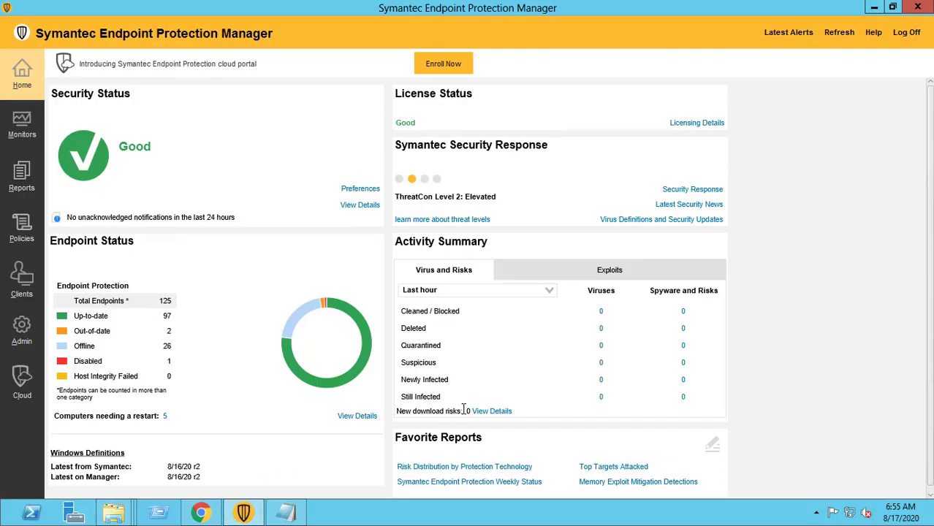
{"action": "left_click", "coordinate": [22, 339]}
{"action": "left_click", "coordinate": [121, 310]}
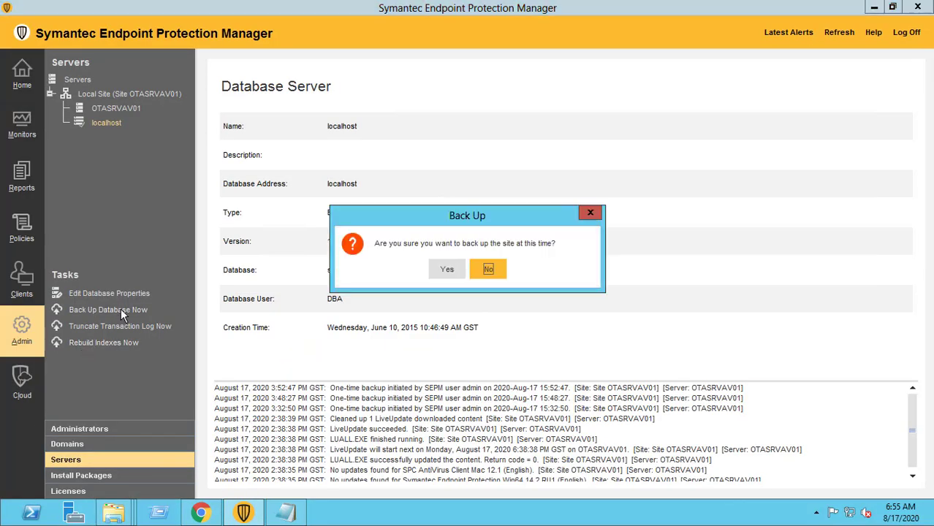
{"action": "left_click", "coordinate": [491, 276]}
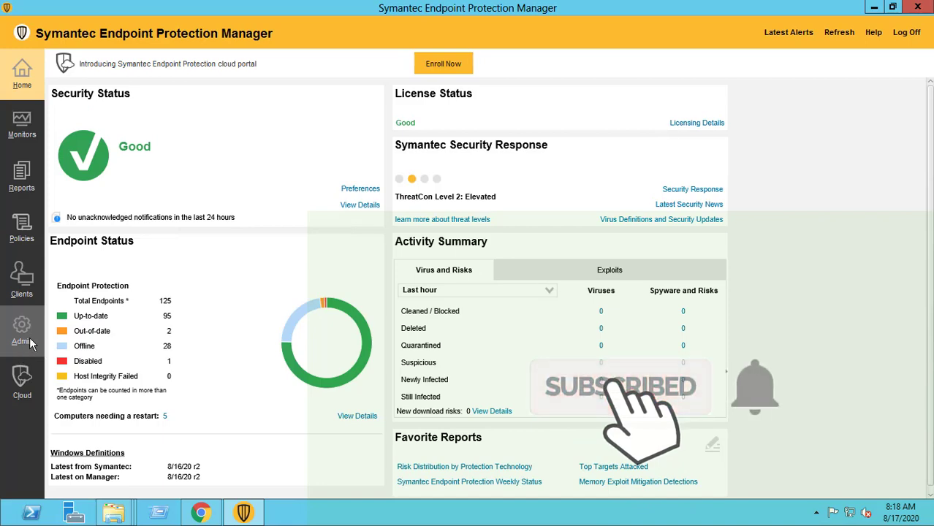
- Open Admin > Servers and enlarge the log pane to list more one-time backup entries
{"action": "left_click", "coordinate": [24, 336]}
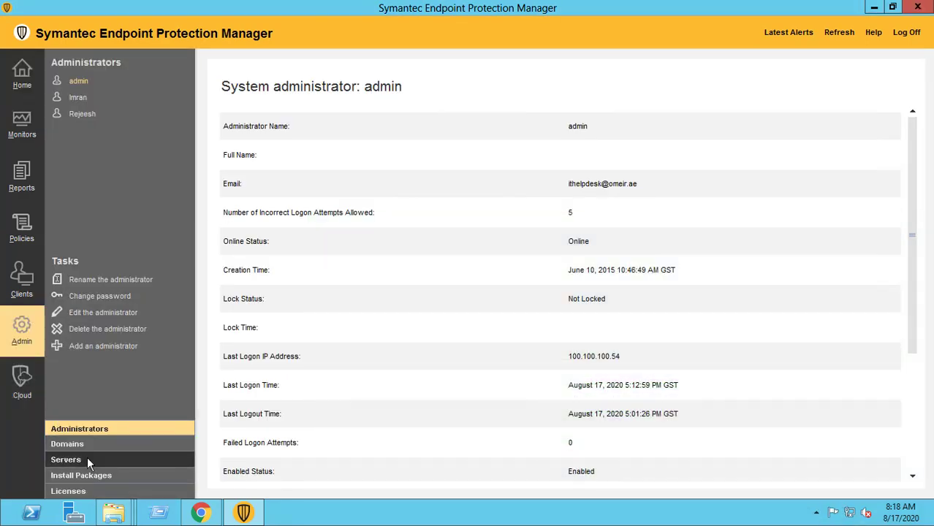
{"action": "left_click", "coordinate": [87, 457]}
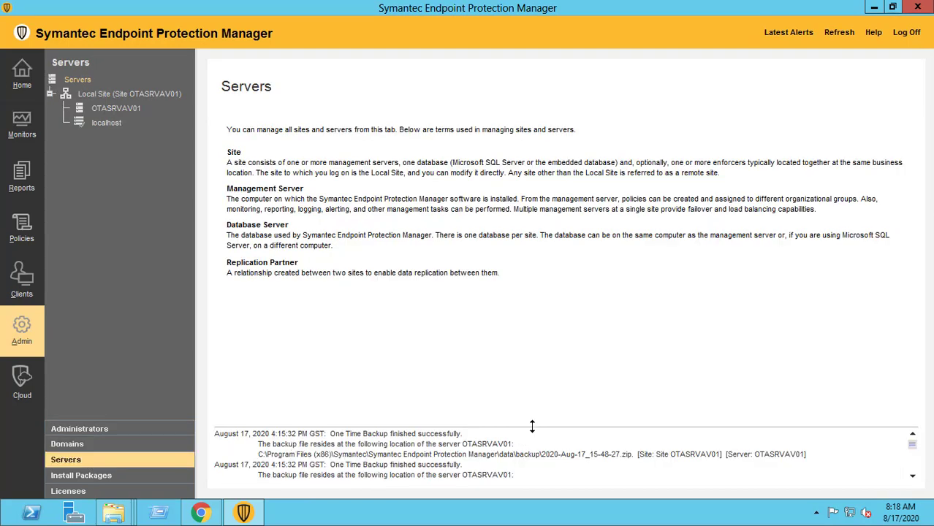
{"action": "left_click_drag", "start_coordinate": [535, 413], "coordinate": [533, 356]}
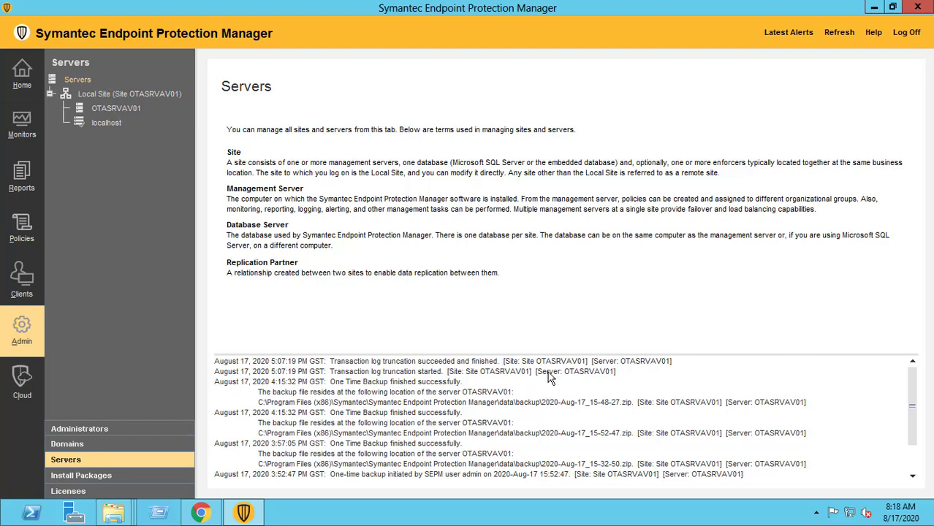
{"action": "left_click", "coordinate": [114, 512]}
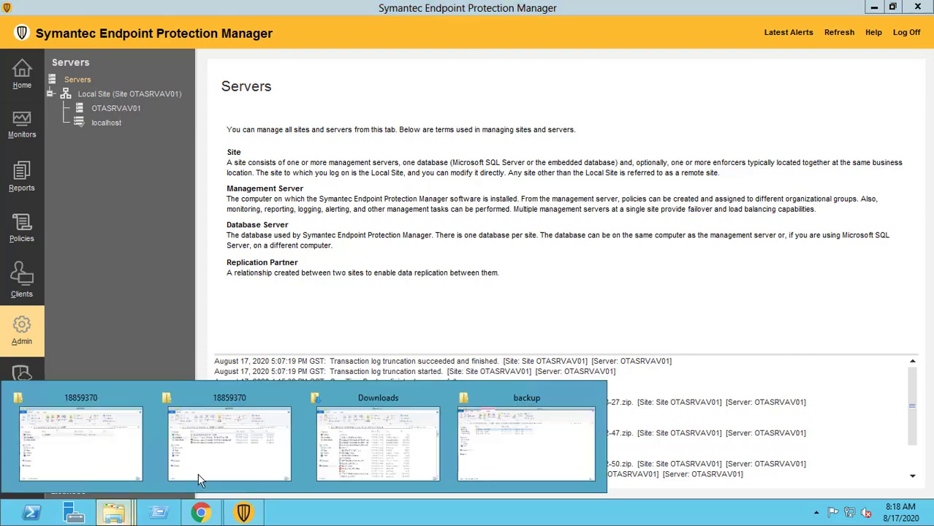
{"action": "left_click", "coordinate": [524, 456]}
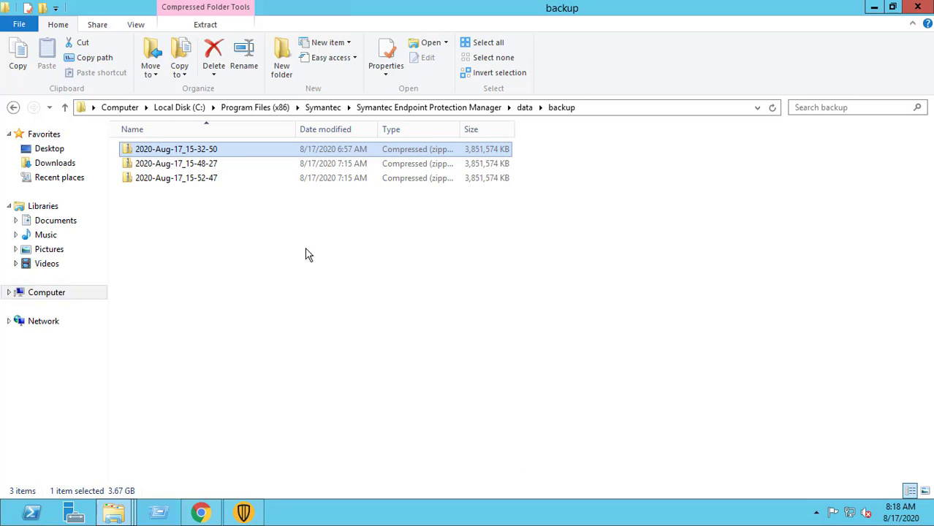
{"action": "left_click", "coordinate": [210, 169]}
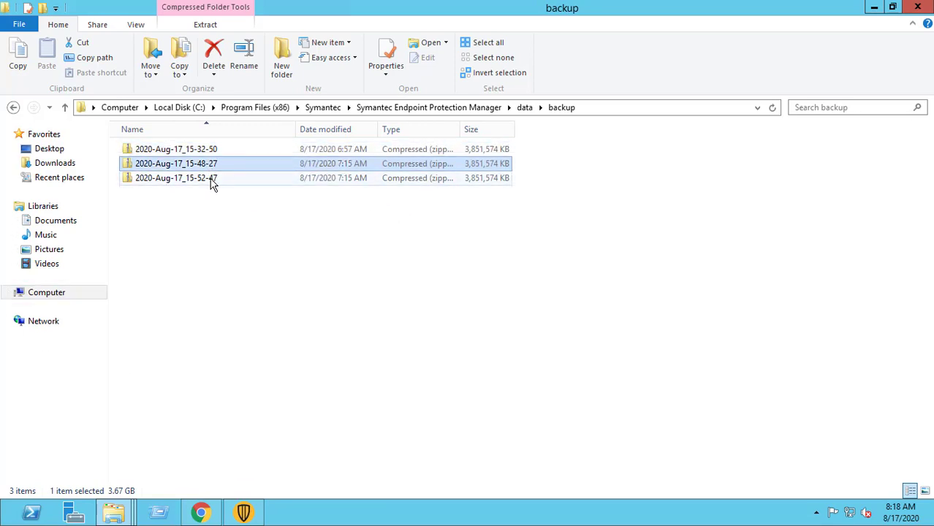
{"action": "left_click", "coordinate": [209, 181]}
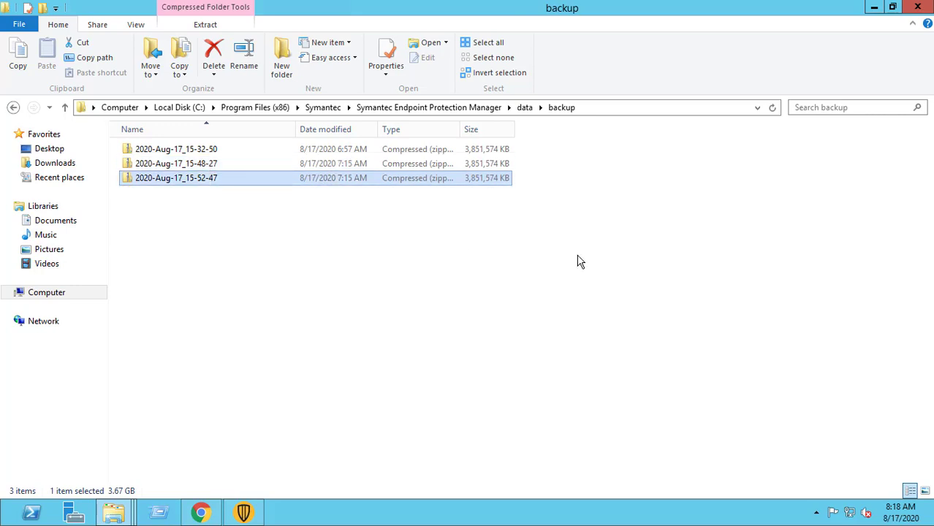
{"action": "left_click", "coordinate": [390, 150]}
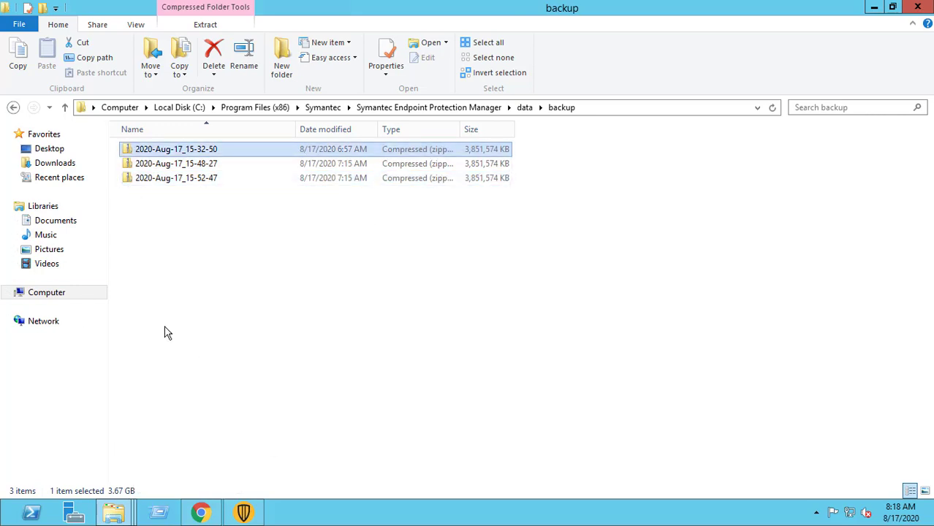
- Close the backup folder, return Home, and confirm version 14.2.1 build 4815 in Help > About
{"action": "left_click", "coordinate": [918, 8]}
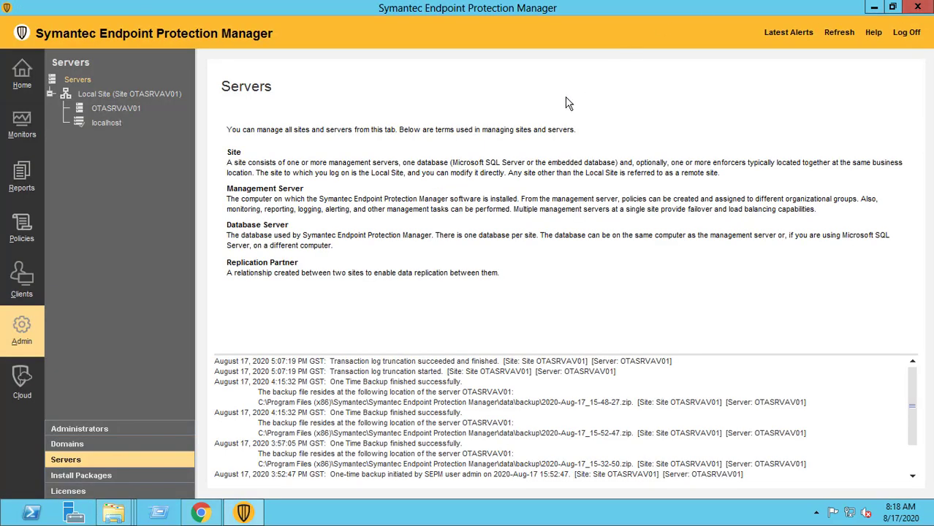
{"action": "left_click", "coordinate": [22, 73]}
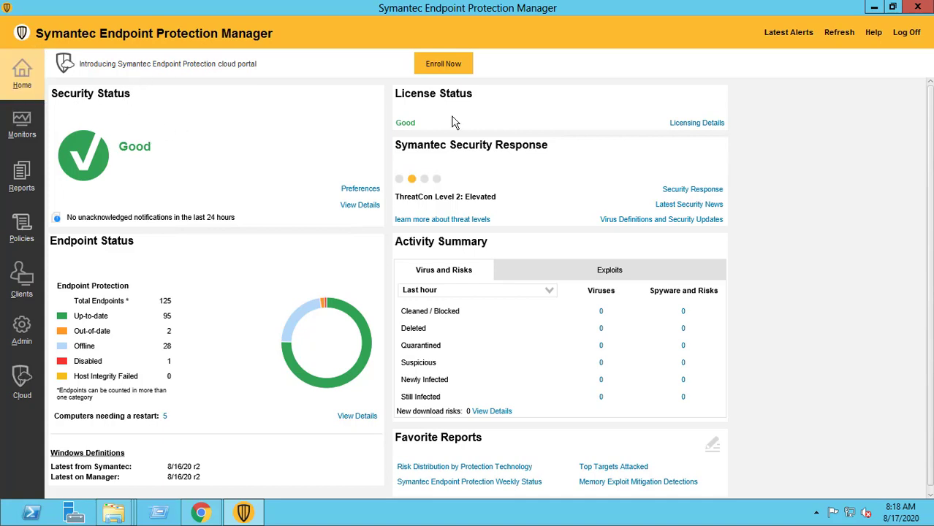
{"action": "left_click", "coordinate": [870, 32]}
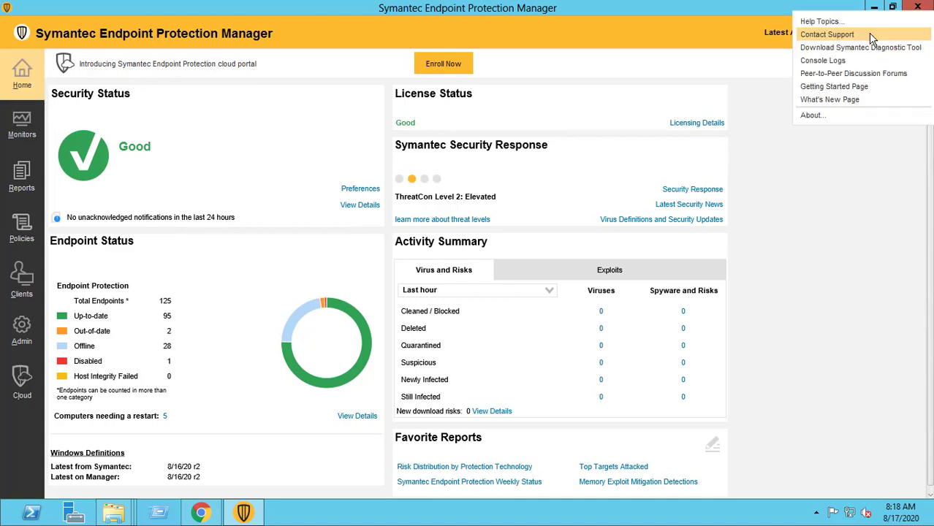
{"action": "left_click", "coordinate": [818, 115]}
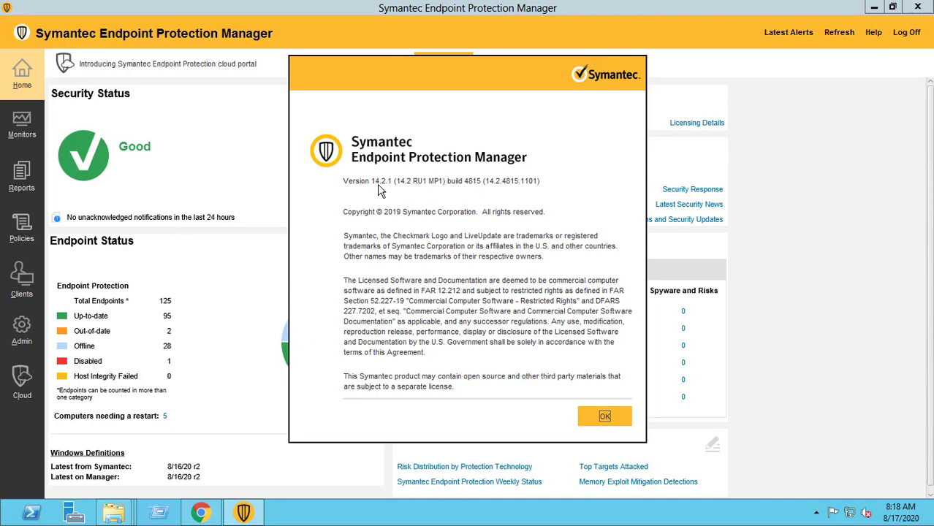
{"action": "left_click", "coordinate": [580, 413]}
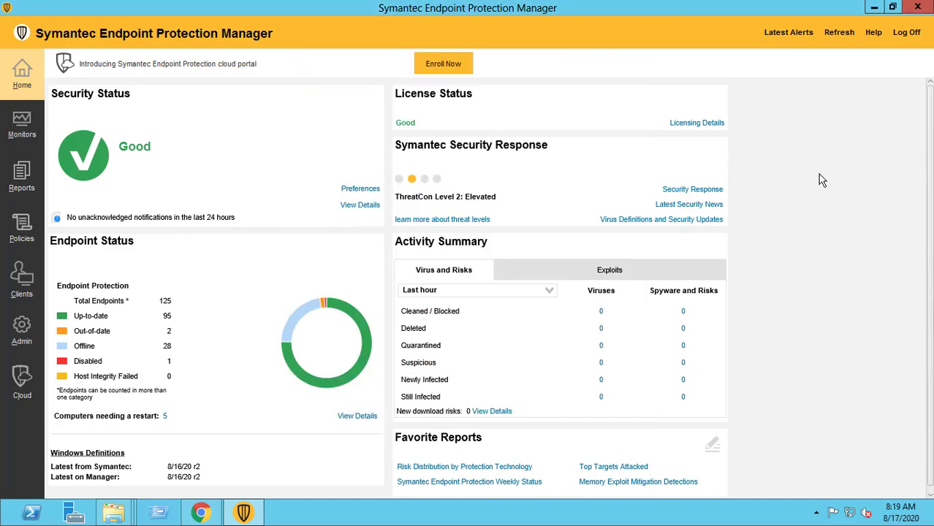
- Close the SEPM console and restore the 18859370 File Explorer window
{"action": "left_click", "coordinate": [919, 8]}
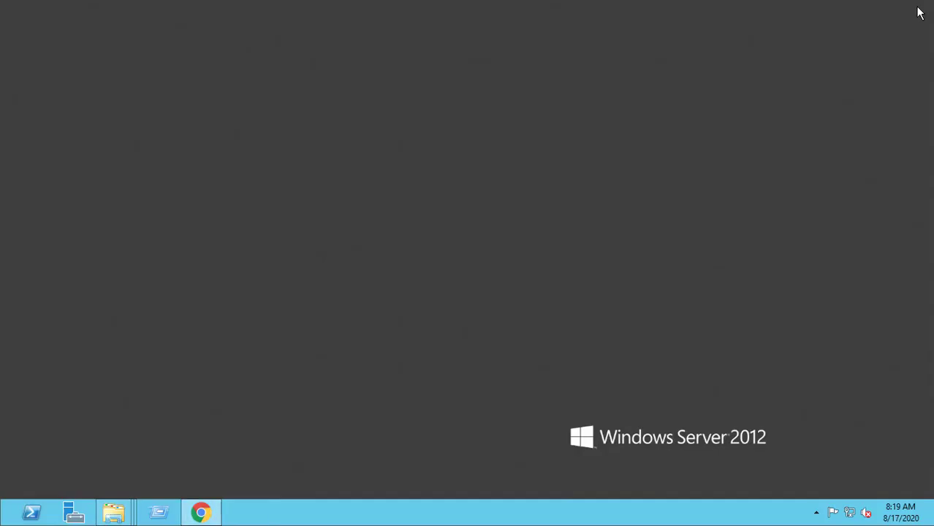
{"action": "mouse_move", "coordinate": [114, 513]}
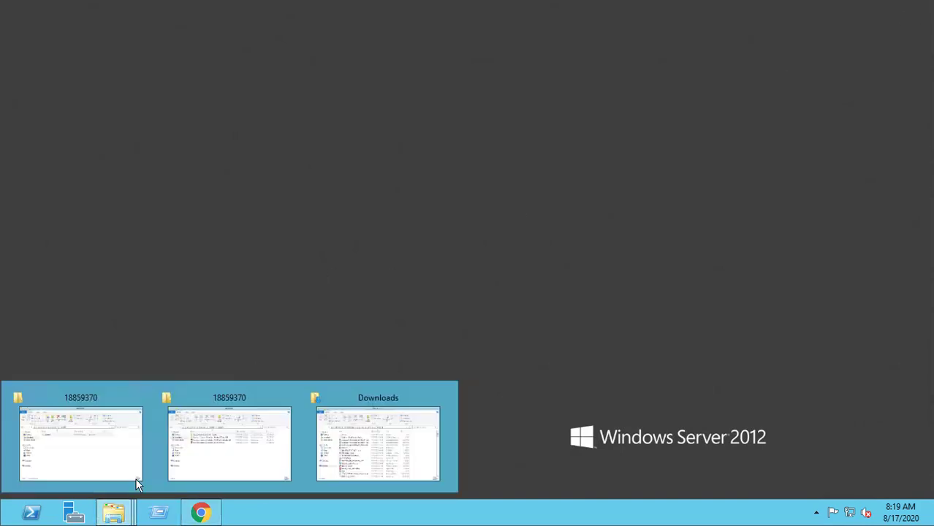
{"action": "left_click", "coordinate": [128, 456]}
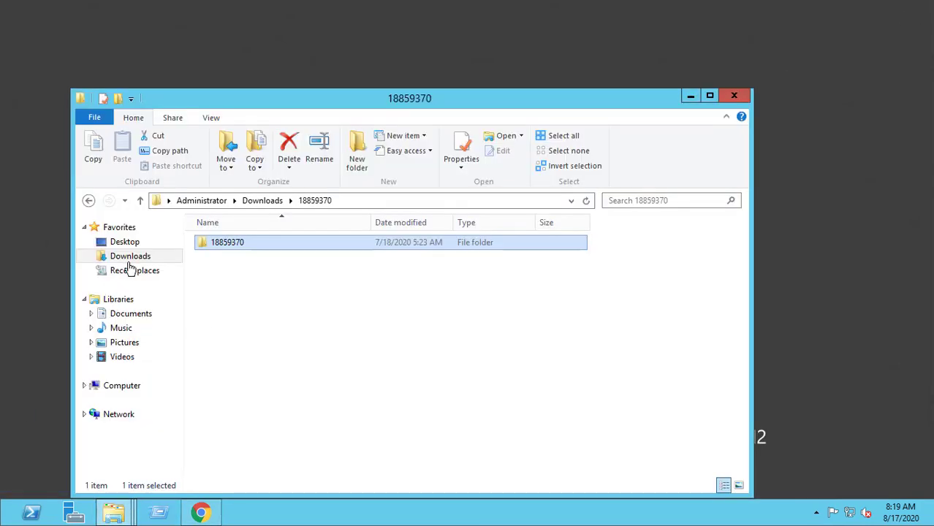
- Open the 14.3 installer folder from Downloads, maximize it, and select the Full_Installation_EN package
{"action": "left_click", "coordinate": [264, 202]}
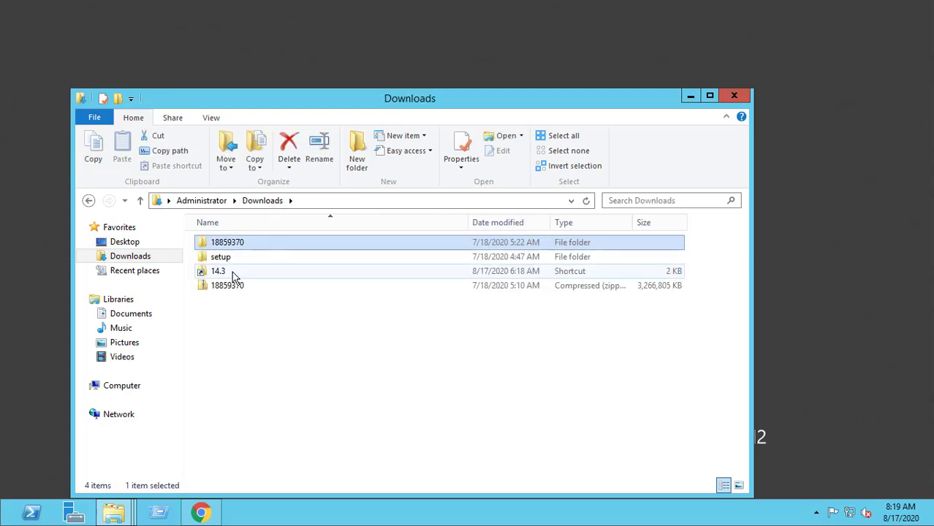
{"action": "double_click", "coordinate": [225, 271]}
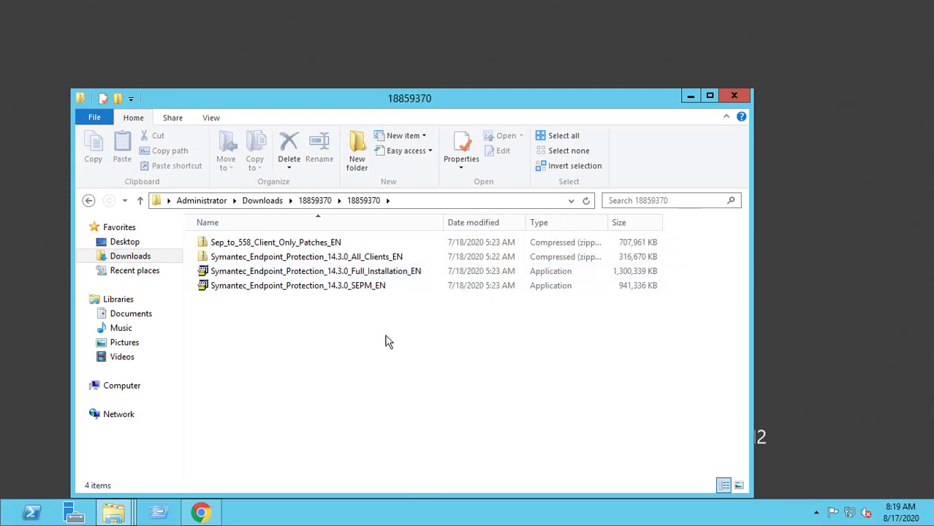
{"action": "left_click", "coordinate": [710, 96]}
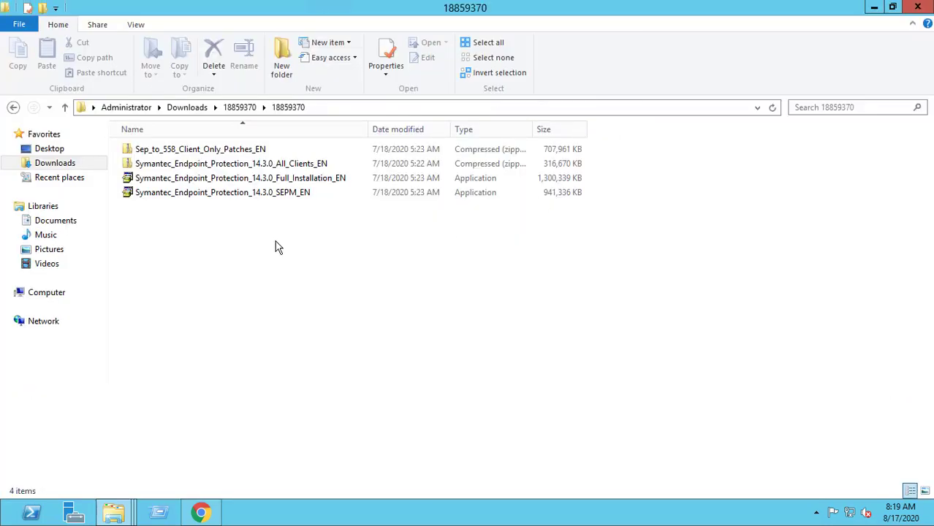
{"action": "left_click", "coordinate": [297, 183]}
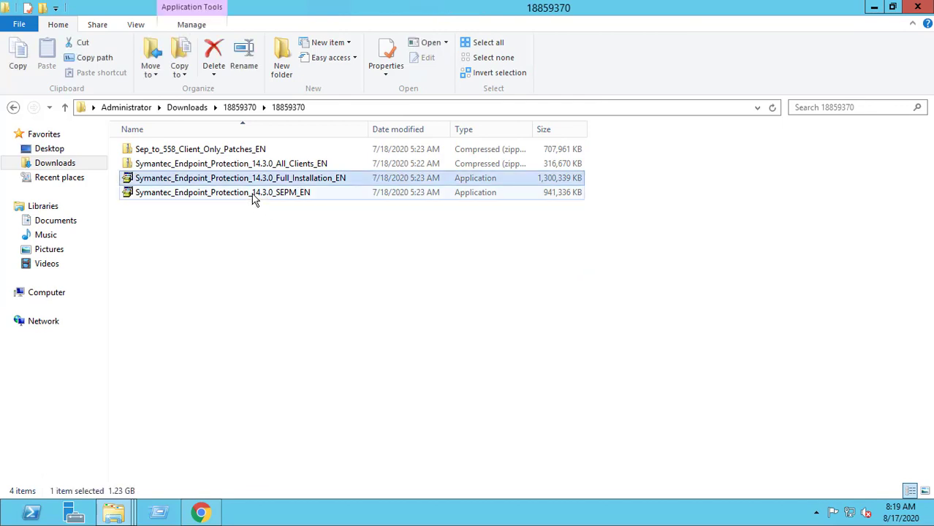
{"action": "left_click", "coordinate": [253, 196]}
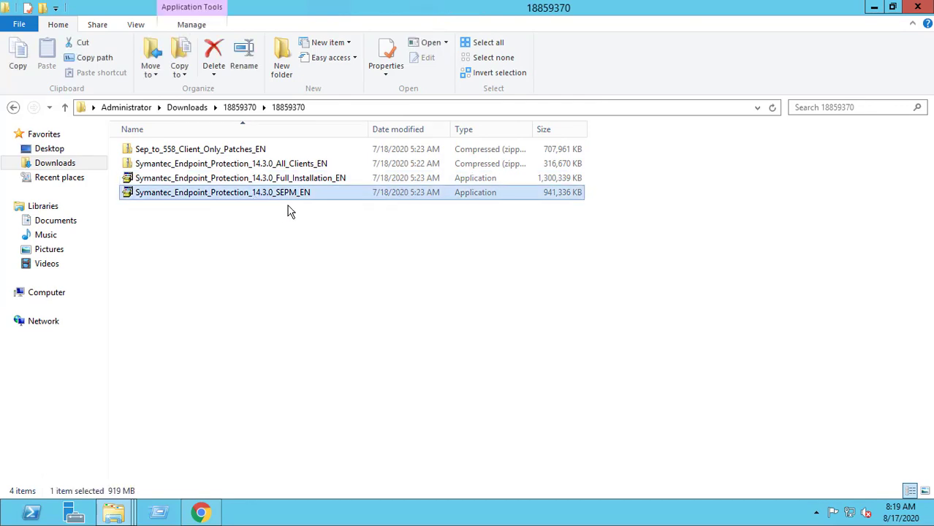
{"action": "left_click", "coordinate": [334, 184]}
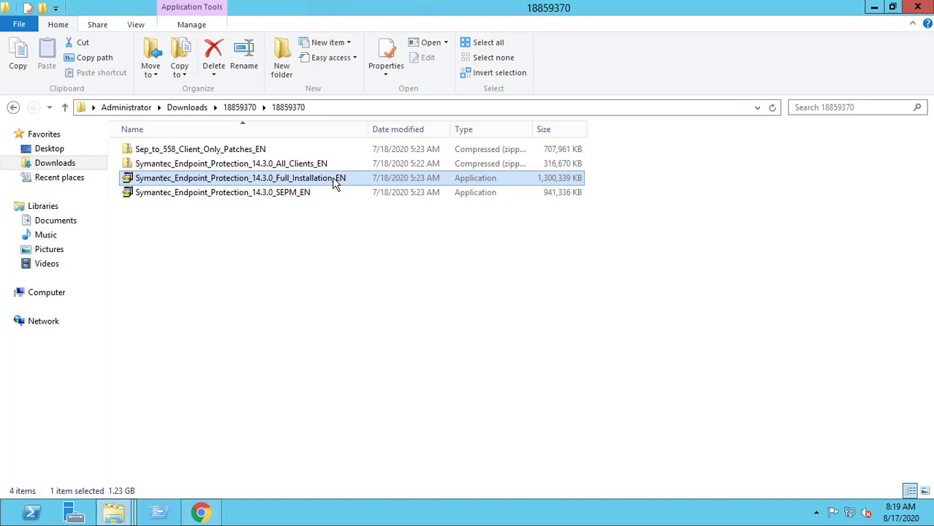
- Run the 14.3.0 Full_Installation_EN package as administrator and minimize Explorer while it extracts
{"action": "right_click", "coordinate": [334, 183]}
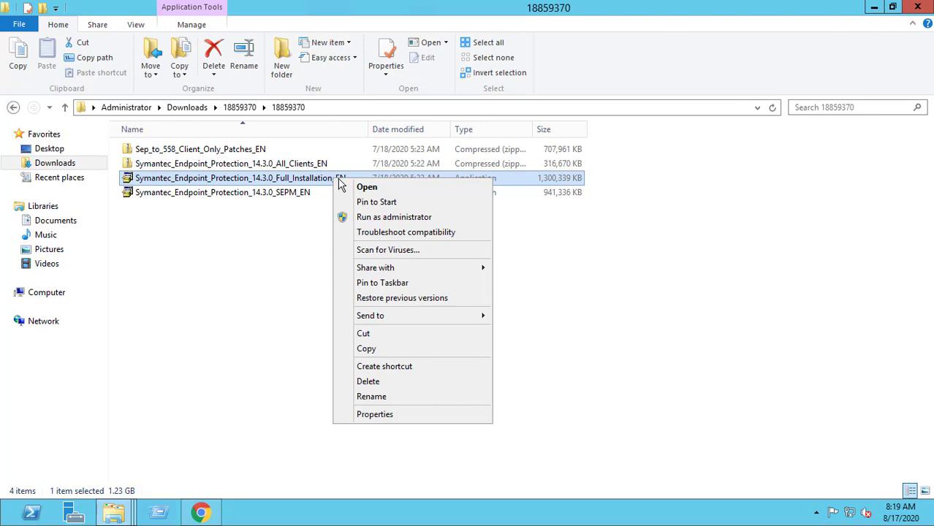
{"action": "left_click", "coordinate": [410, 219]}
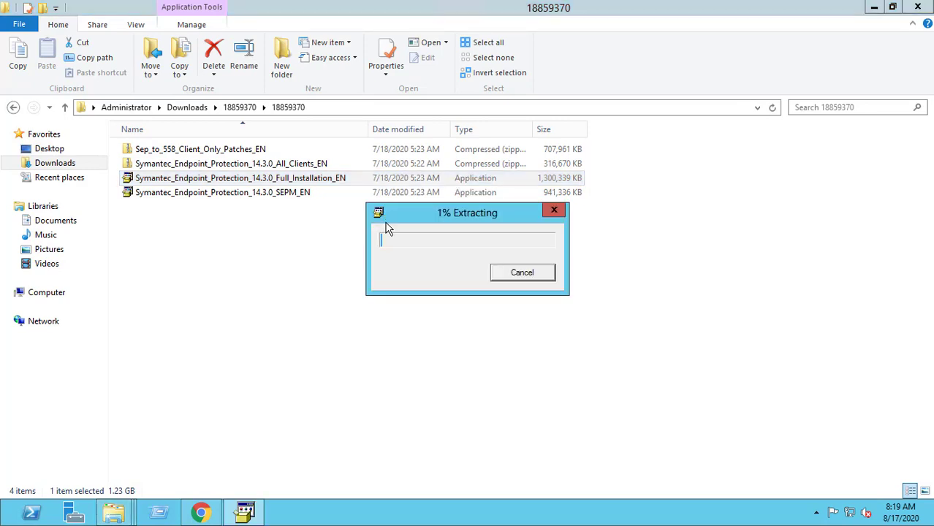
{"action": "left_click", "coordinate": [874, 8]}
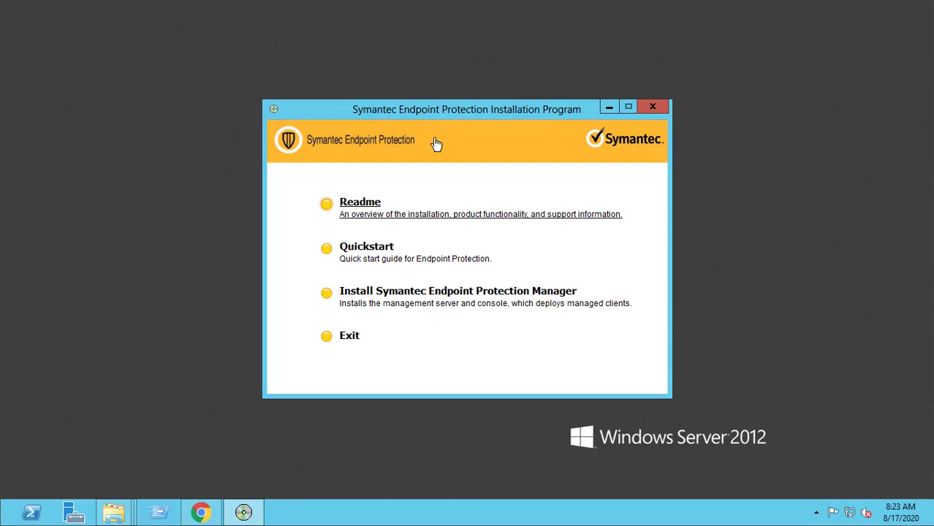
- Reposition the installation program window and choose Install Symantec Endpoint Protection Manager
{"action": "left_click_drag", "start_coordinate": [432, 117], "coordinate": [408, 90]}
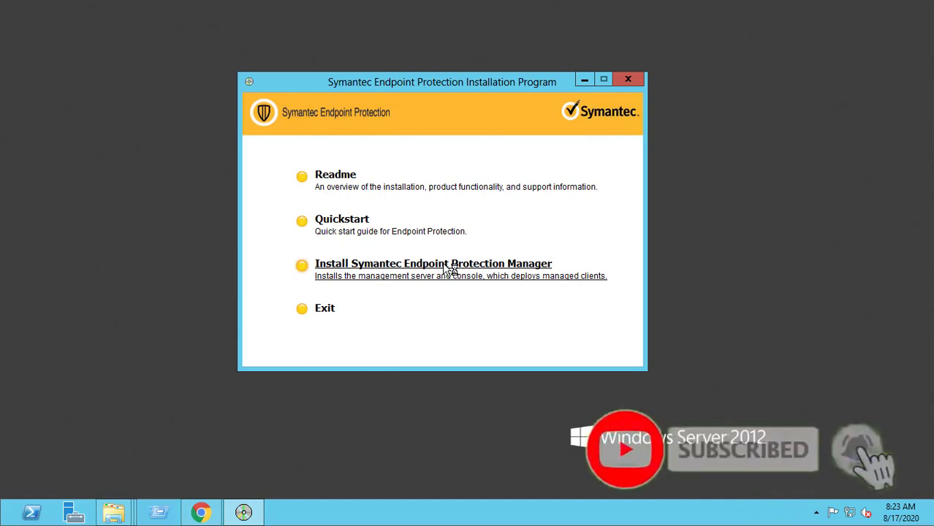
{"action": "left_click", "coordinate": [449, 268]}
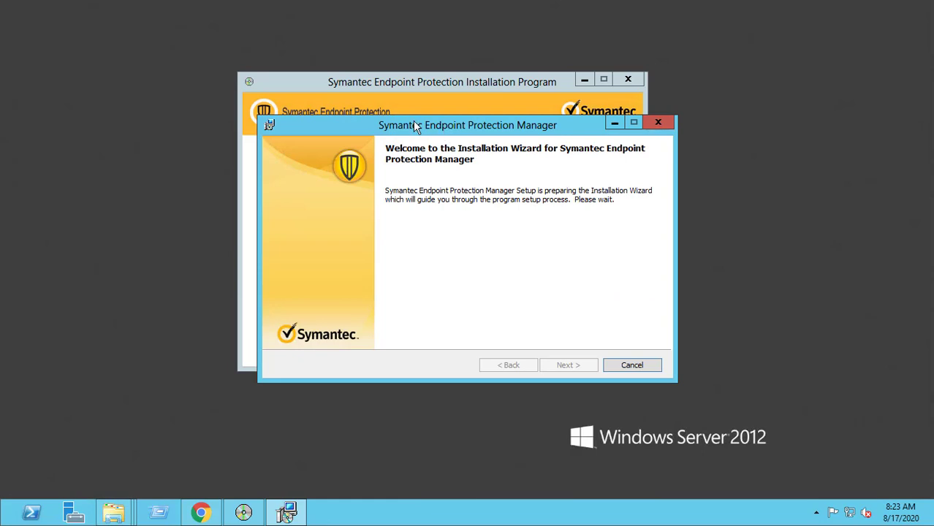
- Minimize the background installer and continue the setup wizard past its upgrade steps overview
{"action": "left_click_drag", "start_coordinate": [415, 127], "coordinate": [379, 107]}
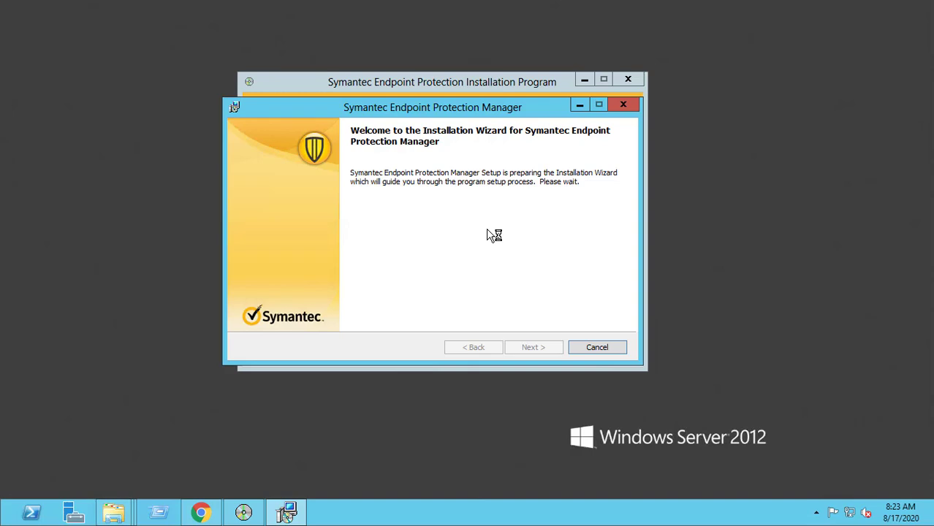
{"action": "left_click", "coordinate": [584, 80]}
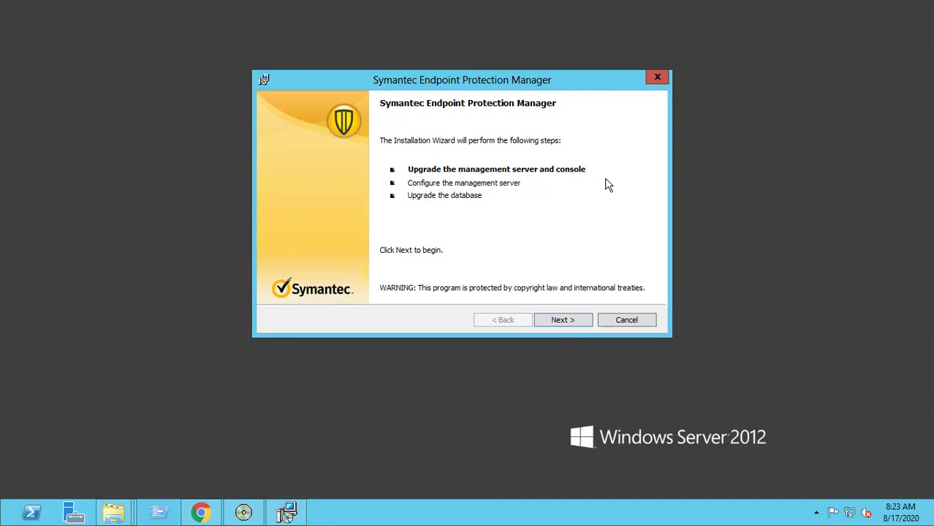
{"action": "left_click", "coordinate": [567, 324]}
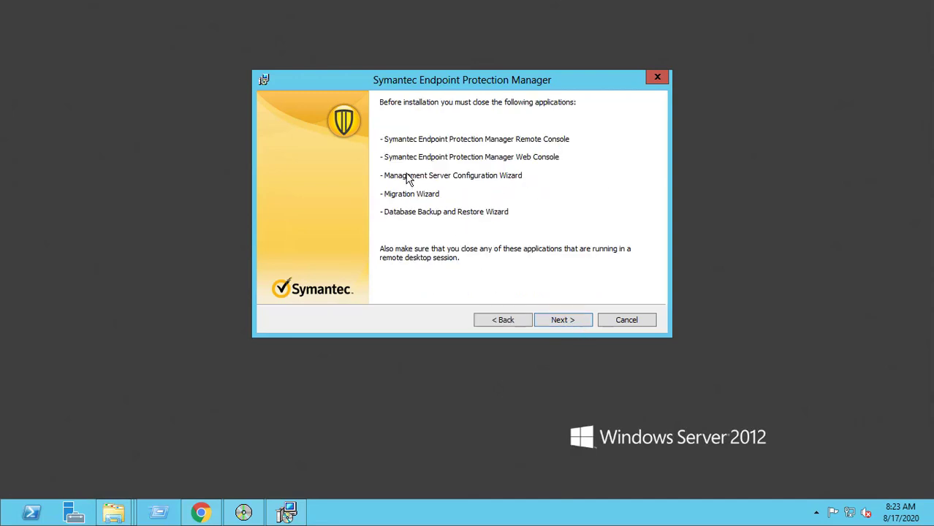
- Advance to the license page and accept the license agreement terms
{"action": "left_click", "coordinate": [574, 322]}
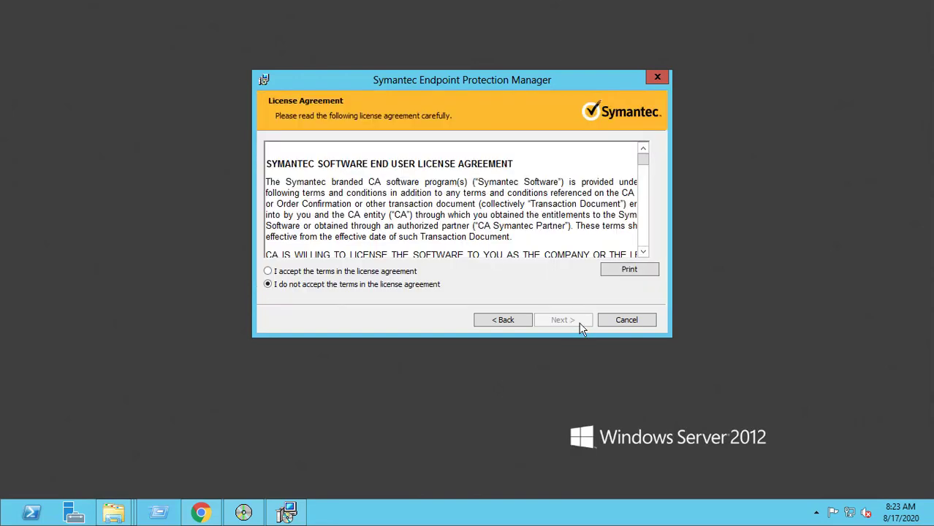
{"action": "left_click", "coordinate": [269, 271]}
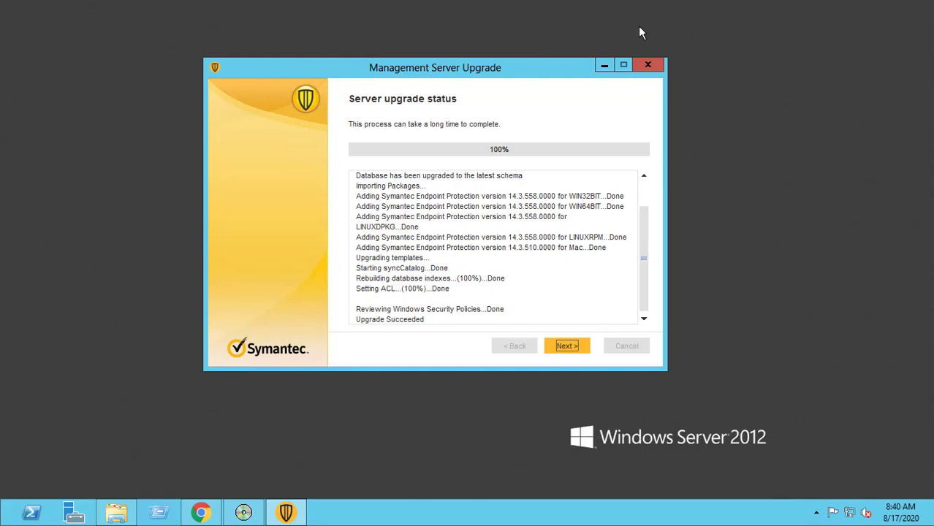
- Finish the management server upgrade with the manager console set to start
{"action": "left_click", "coordinate": [575, 345]}
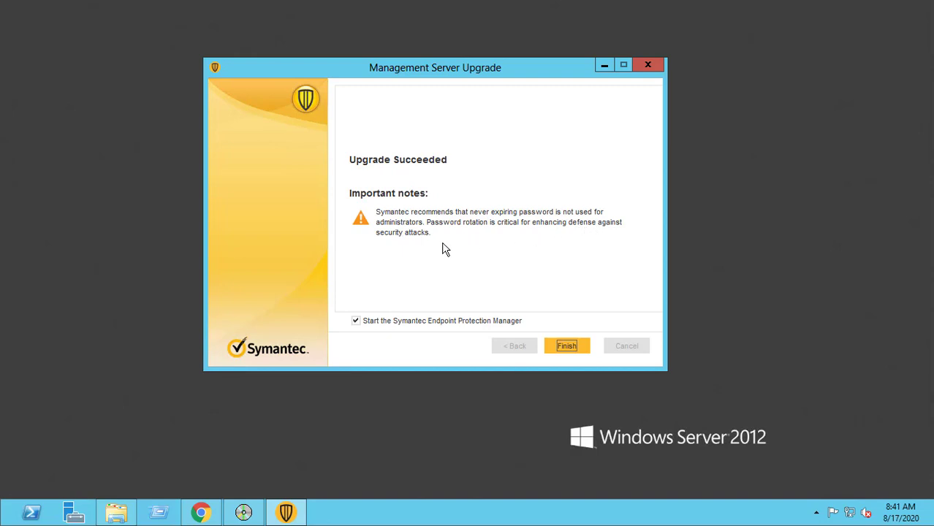
{"action": "left_click", "coordinate": [574, 351]}
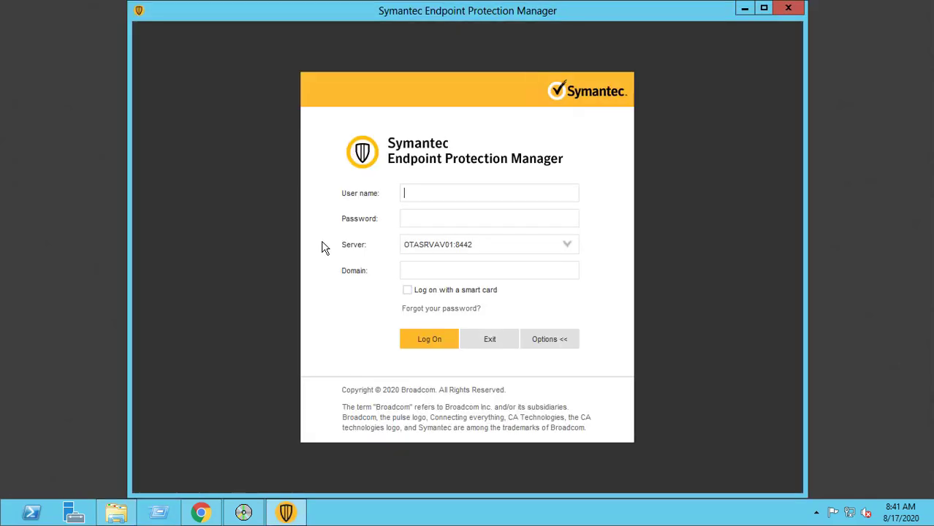
- Log on to the management server with the admin account and its password
{"action": "type", "text": "admin"}
{"action": "key", "text": "Tab"}
{"action": "key", "text": "ctrl+v"}
{"action": "key", "text": "Return"}
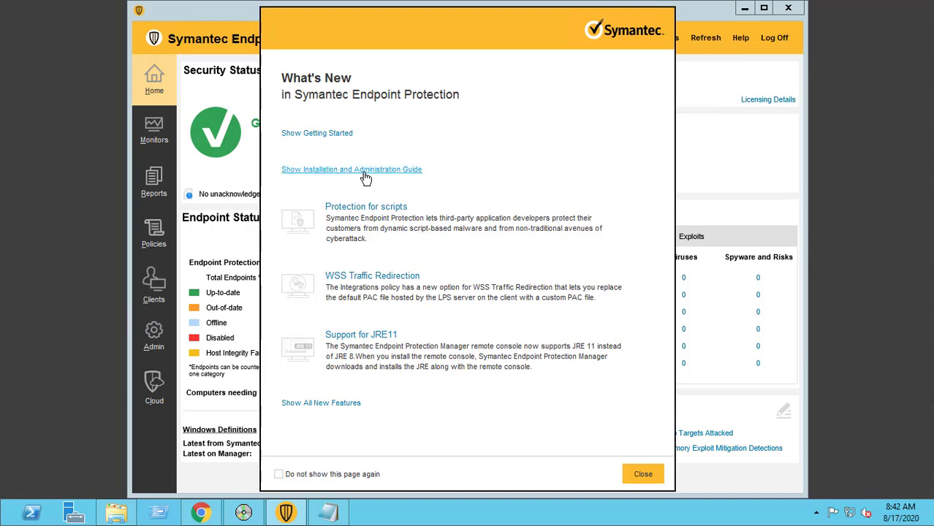
- Dismiss What's New, confirm version 14.3.558.0000 in Help > About, and maximize the console
{"action": "left_click", "coordinate": [701, 75]}
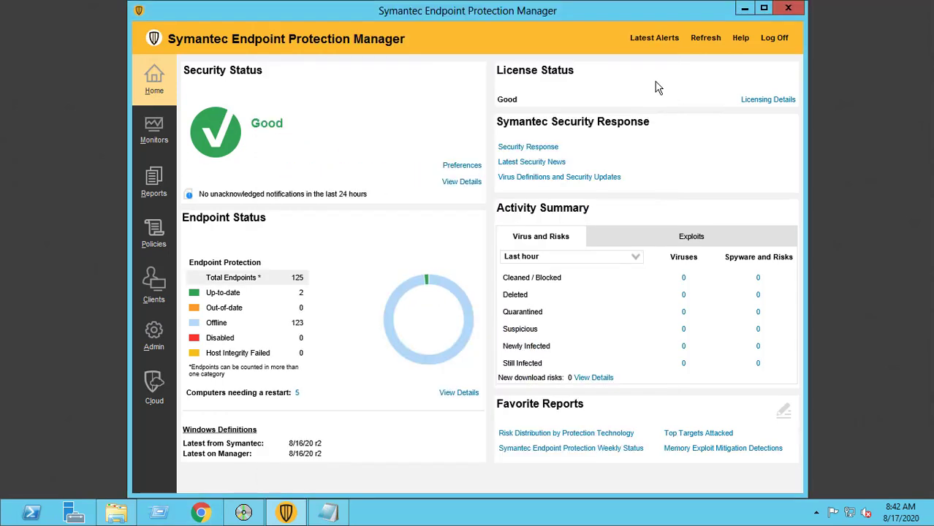
{"action": "left_click", "coordinate": [740, 38]}
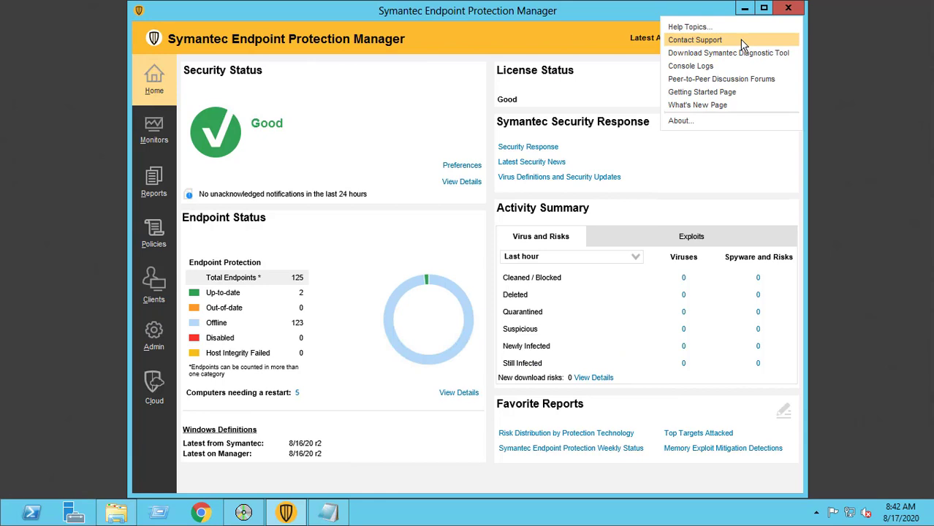
{"action": "left_click", "coordinate": [691, 122]}
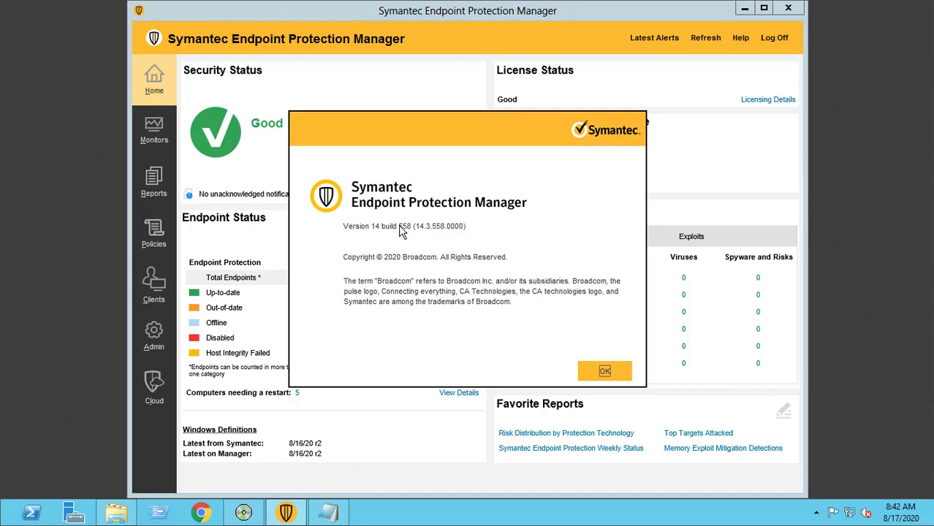
{"action": "left_click", "coordinate": [604, 372]}
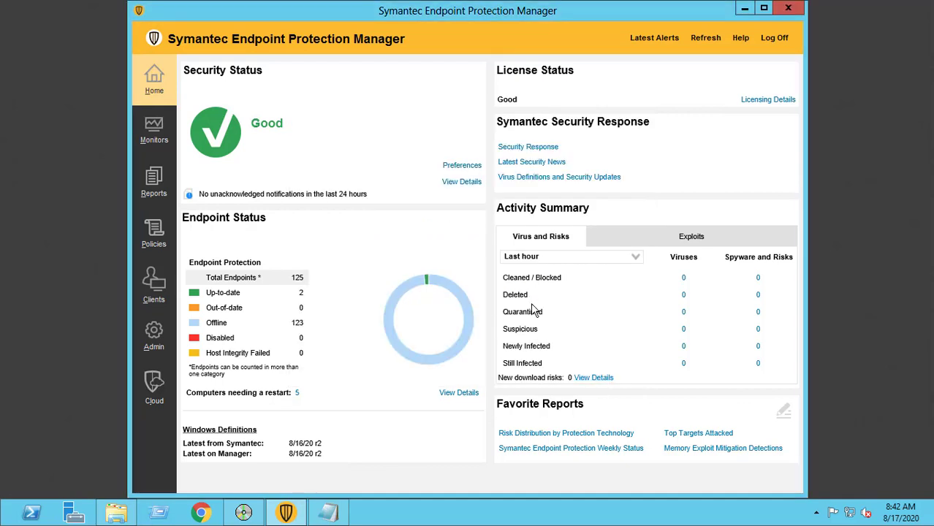
{"action": "left_click", "coordinate": [765, 9]}
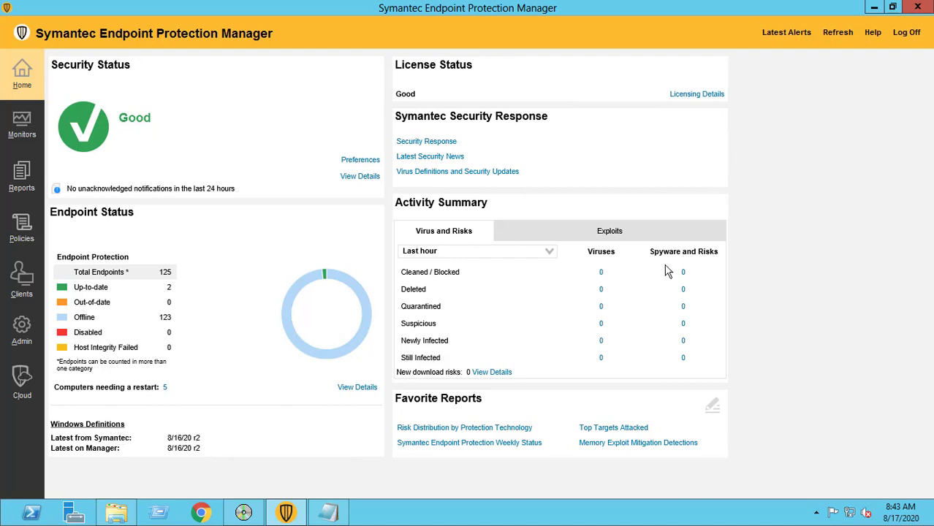
- Launch luall.exe from the Run prompt and start the LiveUpdate Express session
{"action": "key", "text": "super+r"}
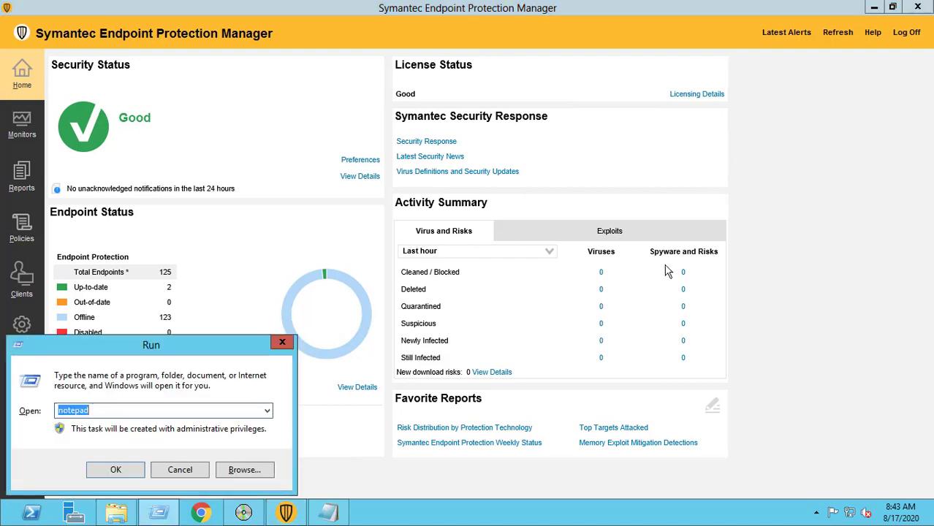
{"action": "type", "text": "lusm"}
{"action": "key", "text": "BackSpace"}
{"action": "key", "text": "BackSpace"}
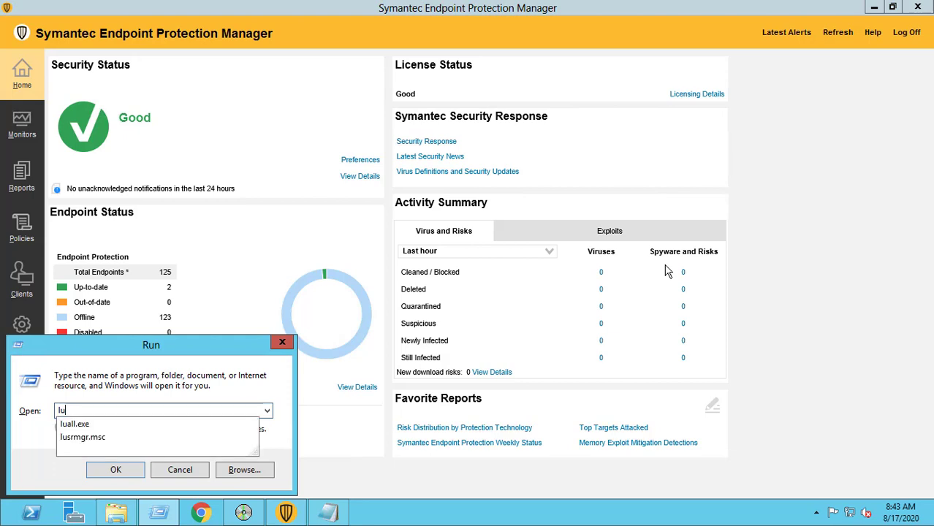
{"action": "key", "text": "Down"}
{"action": "key", "text": "Down"}
{"action": "key", "text": "Up"}
{"action": "key", "text": "Return"}
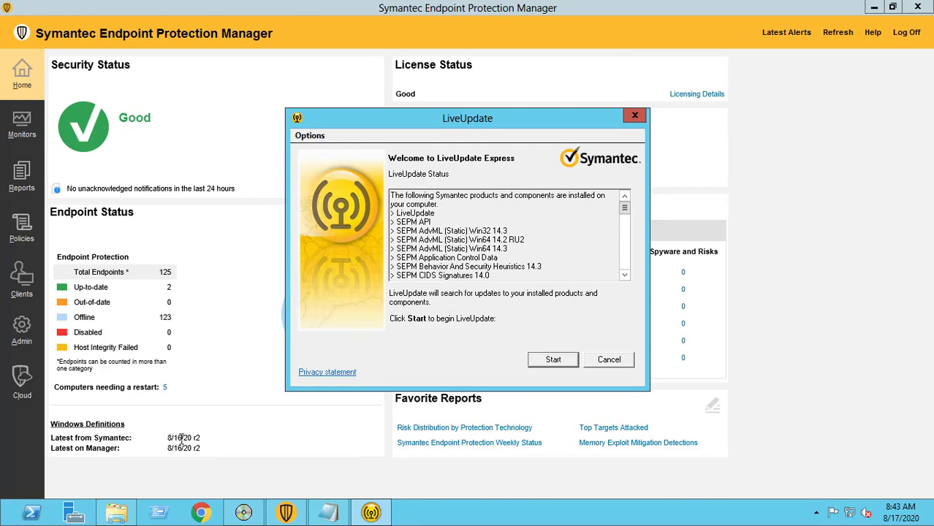
{"action": "left_click", "coordinate": [551, 360]}
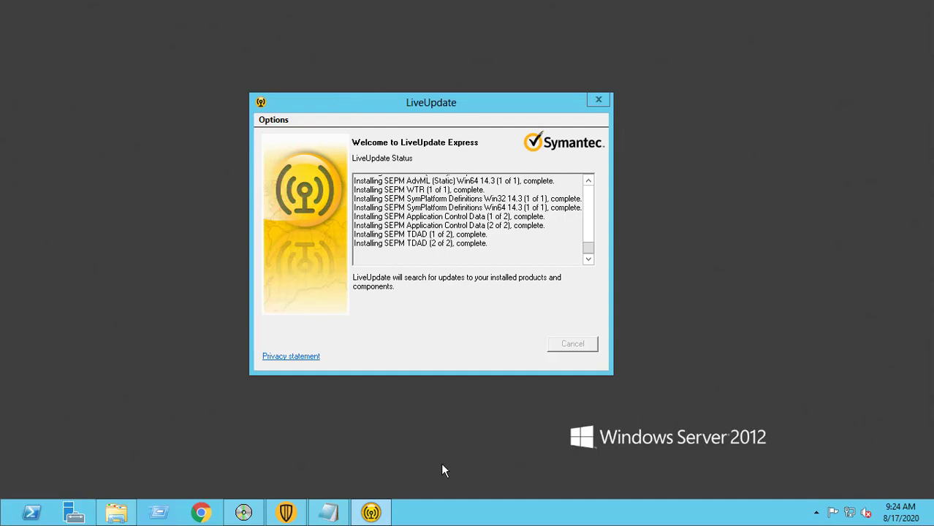
- Check the manager dashboard, minimize it, and close the finished LiveUpdate session
{"action": "left_click", "coordinate": [287, 513]}
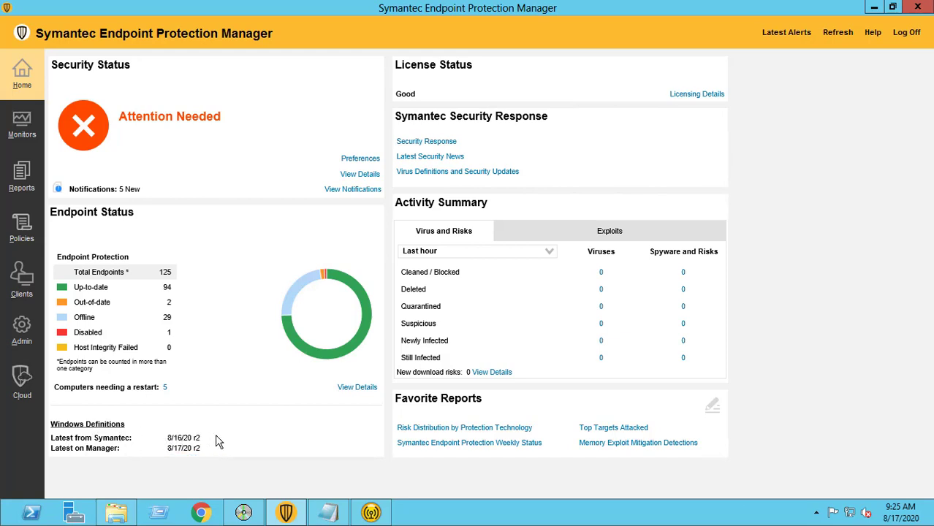
{"action": "left_click", "coordinate": [873, 8]}
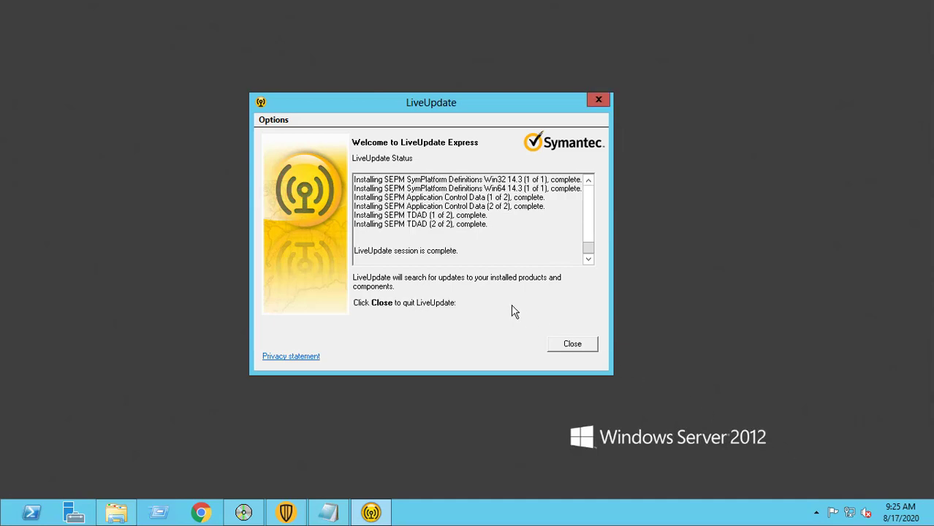
{"action": "left_click", "coordinate": [572, 344]}
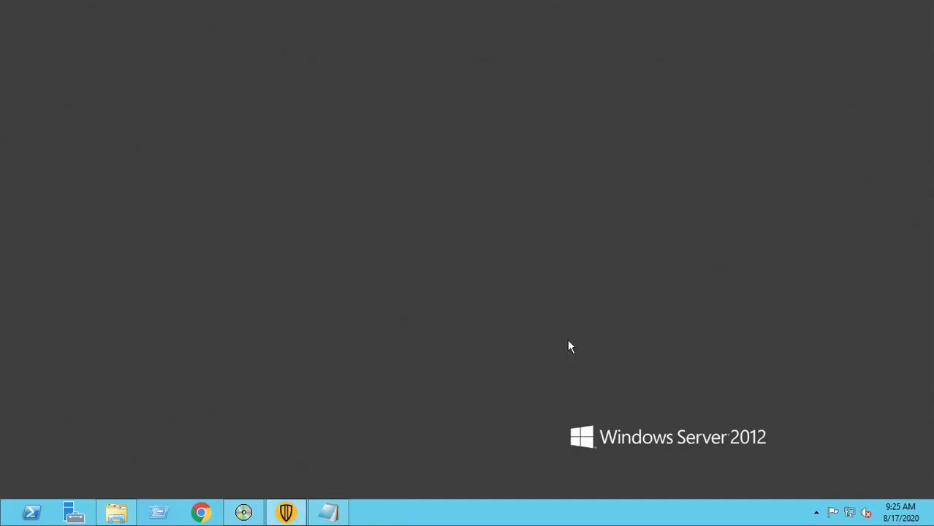
- Refresh the desktop, restore the manager console and refresh its dashboard
{"action": "right_click", "coordinate": [359, 138]}
{"action": "left_click", "coordinate": [405, 174]}
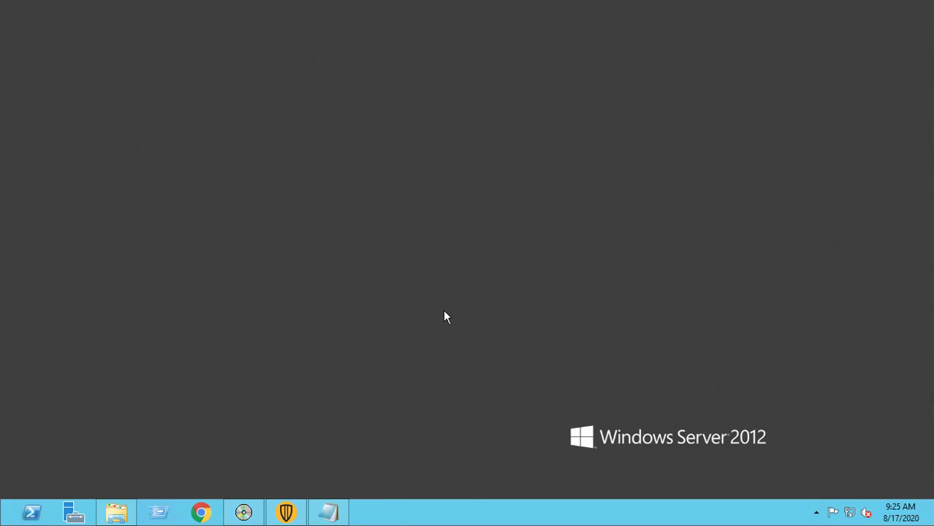
{"action": "left_click", "coordinate": [300, 516]}
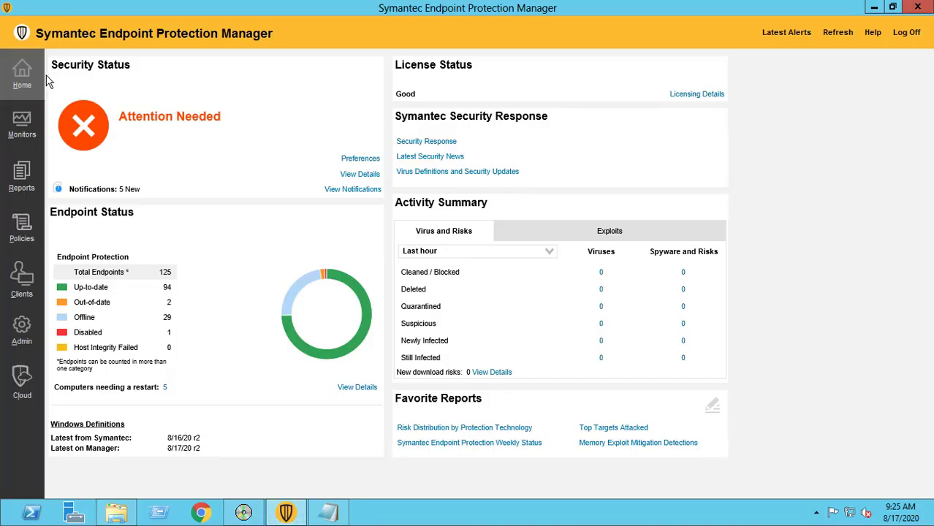
{"action": "left_click", "coordinate": [834, 37]}
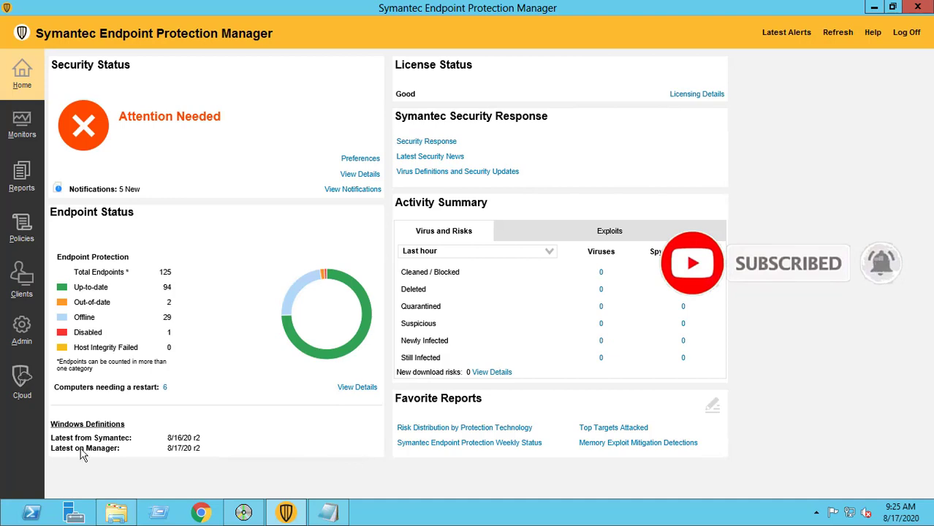
- Check the Windows Definitions dates show 8/17/20 r2, then minimize the console
{"action": "left_click_drag", "start_coordinate": [173, 437], "coordinate": [200, 449]}
{"action": "left_click", "coordinate": [538, 361]}
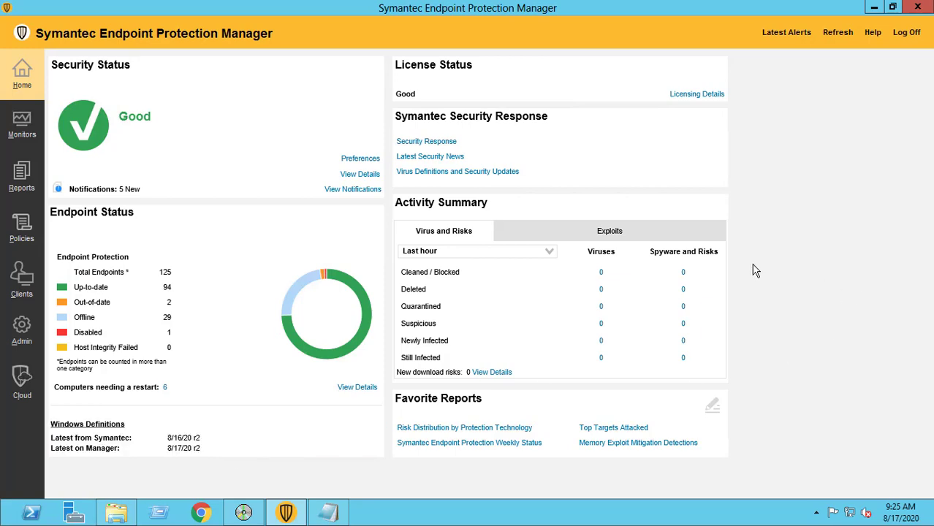
{"action": "left_click", "coordinate": [874, 8]}
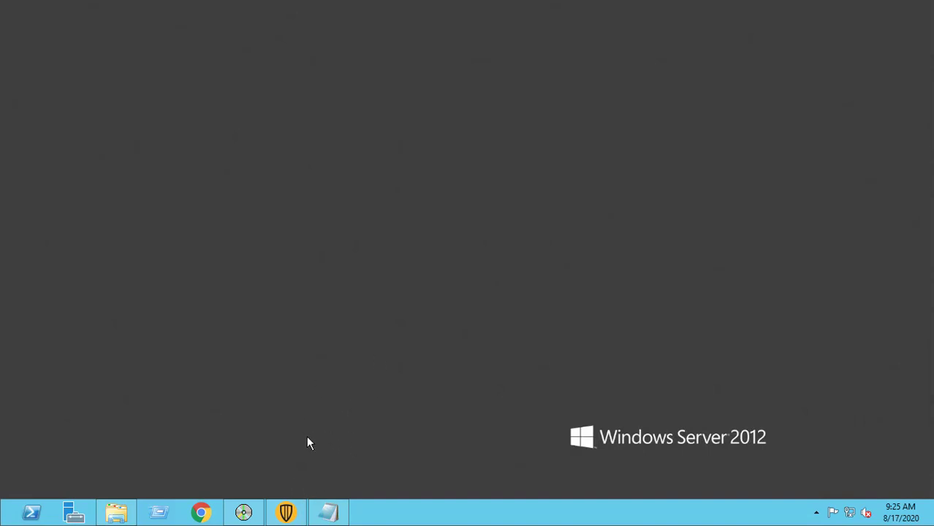
{"action": "left_click", "coordinate": [292, 516]}
{"action": "left_click", "coordinate": [293, 515]}
{"action": "left_click", "coordinate": [291, 517]}
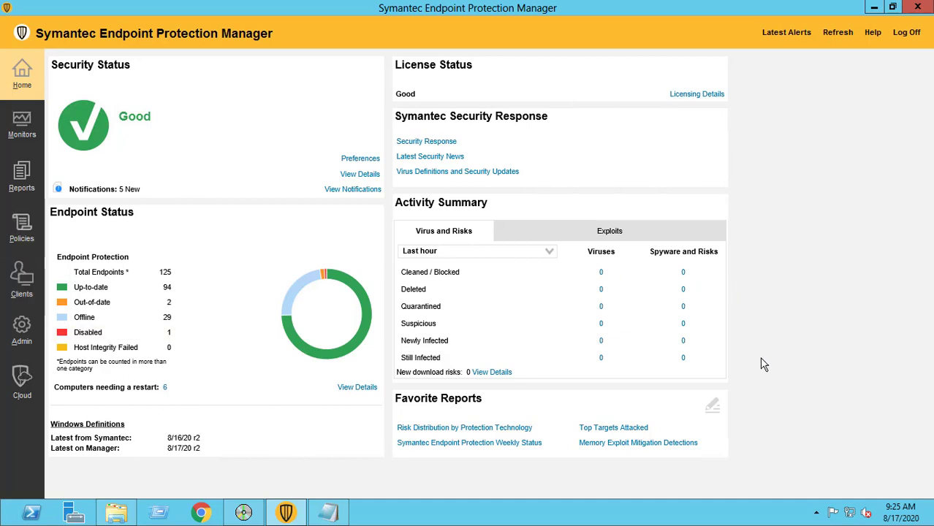
{"action": "left_click", "coordinate": [874, 9]}
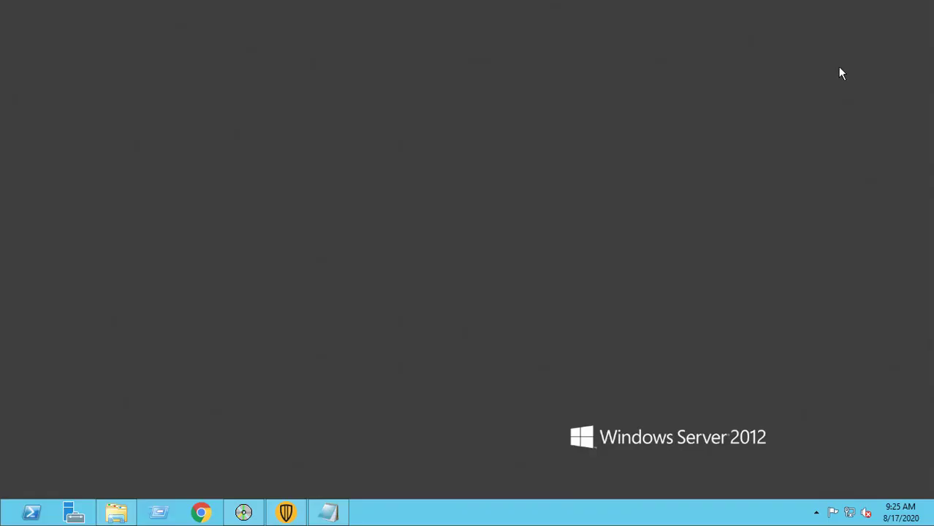